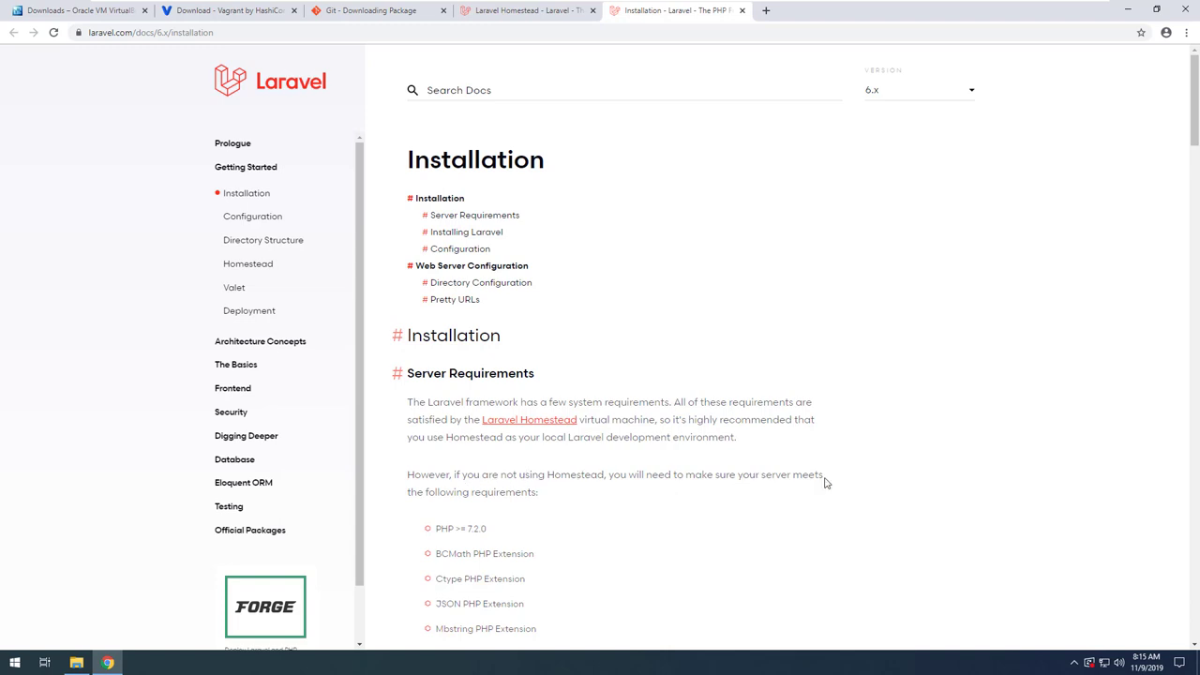
Read the server requirements and the Composer prerequisite on the Laravel 6.x Installation page
{"action": "scroll", "coordinate": [825, 480], "scroll_direction": "down", "scroll_amount": 1}
{"action": "scroll", "coordinate": [584, 457], "scroll_direction": "down", "scroll_amount": 2}
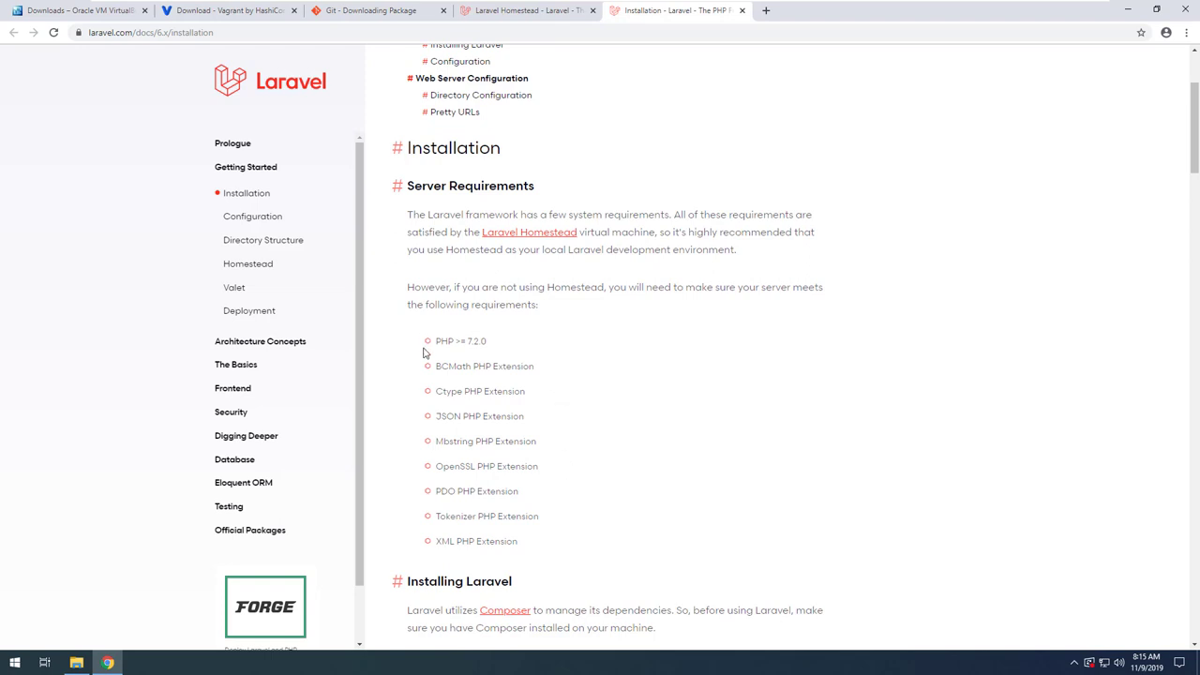
{"action": "scroll", "coordinate": [442, 437], "scroll_direction": "down", "scroll_amount": 3}
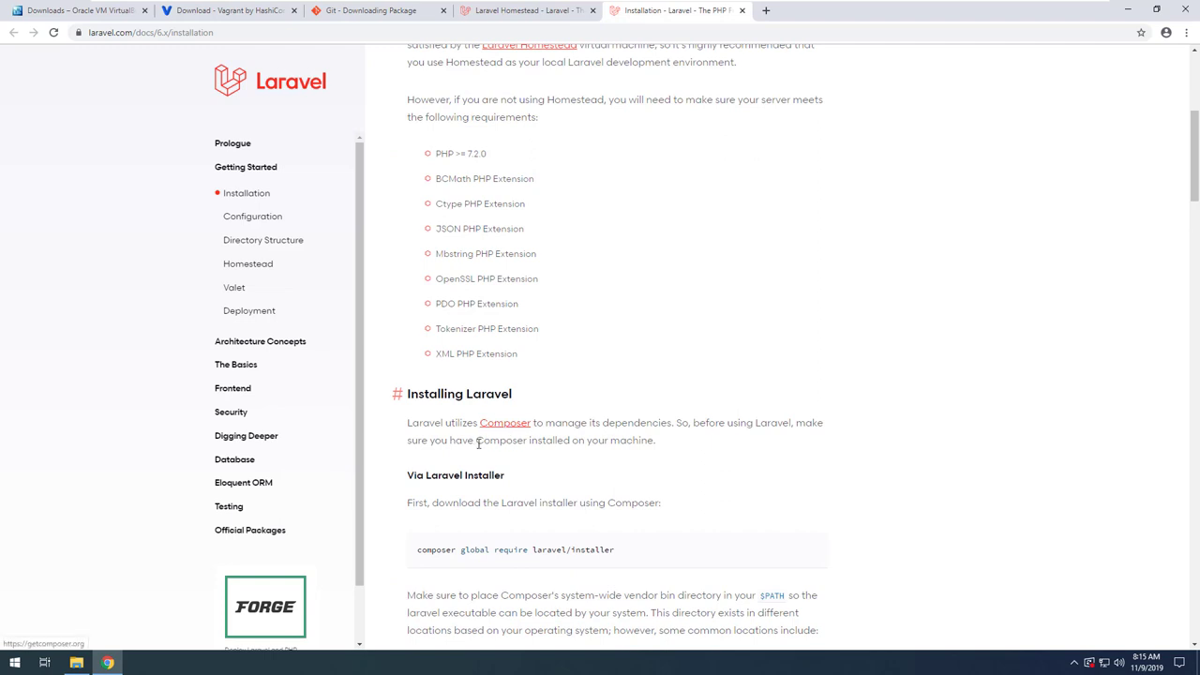
{"action": "scroll", "coordinate": [476, 442], "scroll_direction": "up", "scroll_amount": 3}
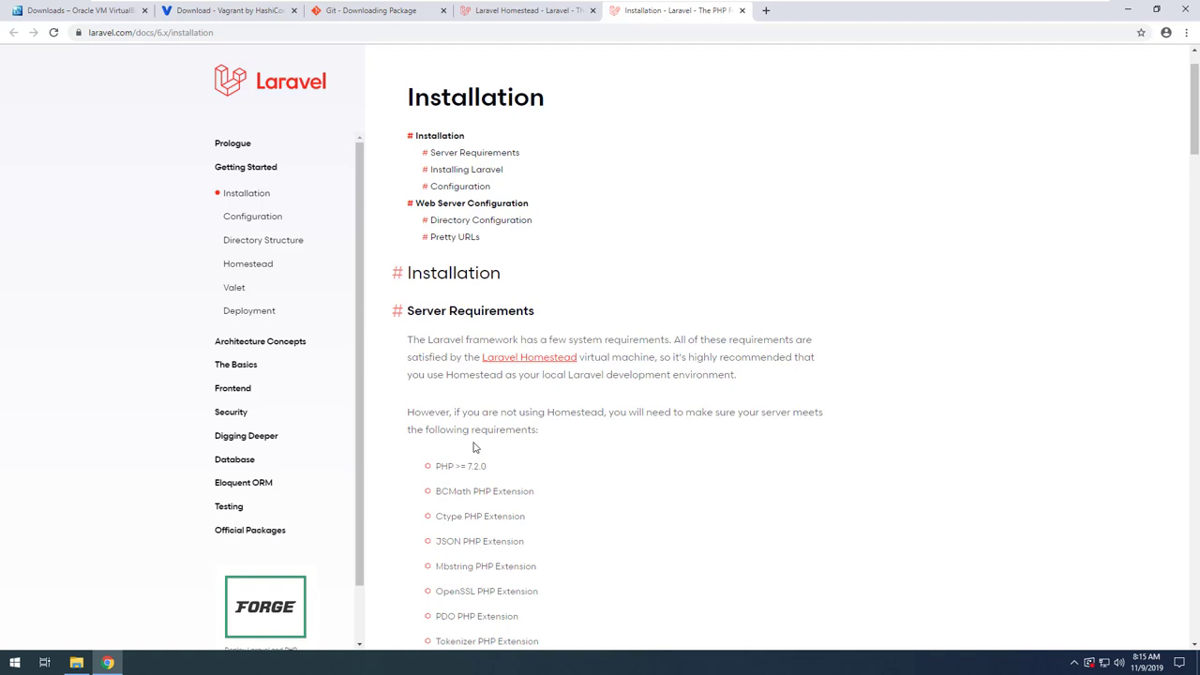
{"action": "scroll", "coordinate": [512, 426], "scroll_direction": "down", "scroll_amount": 2}
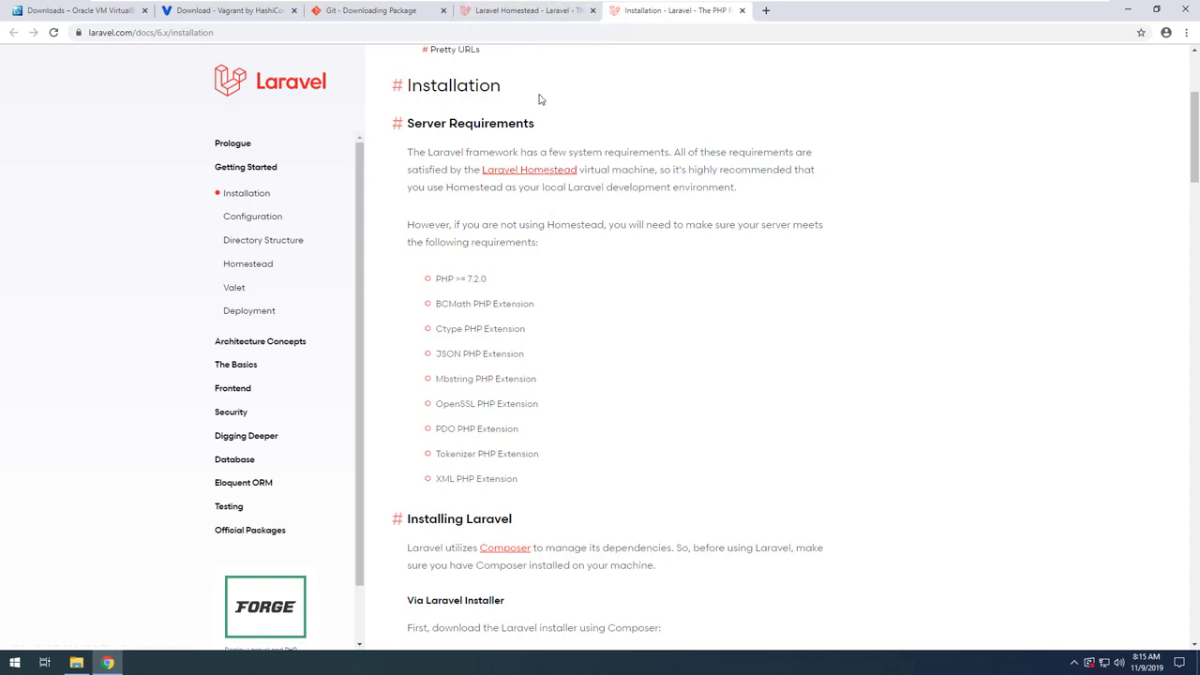
Open the Laravel Homestead documentation and review its introduction and the included and optional software lists
{"action": "left_click", "coordinate": [525, 12]}
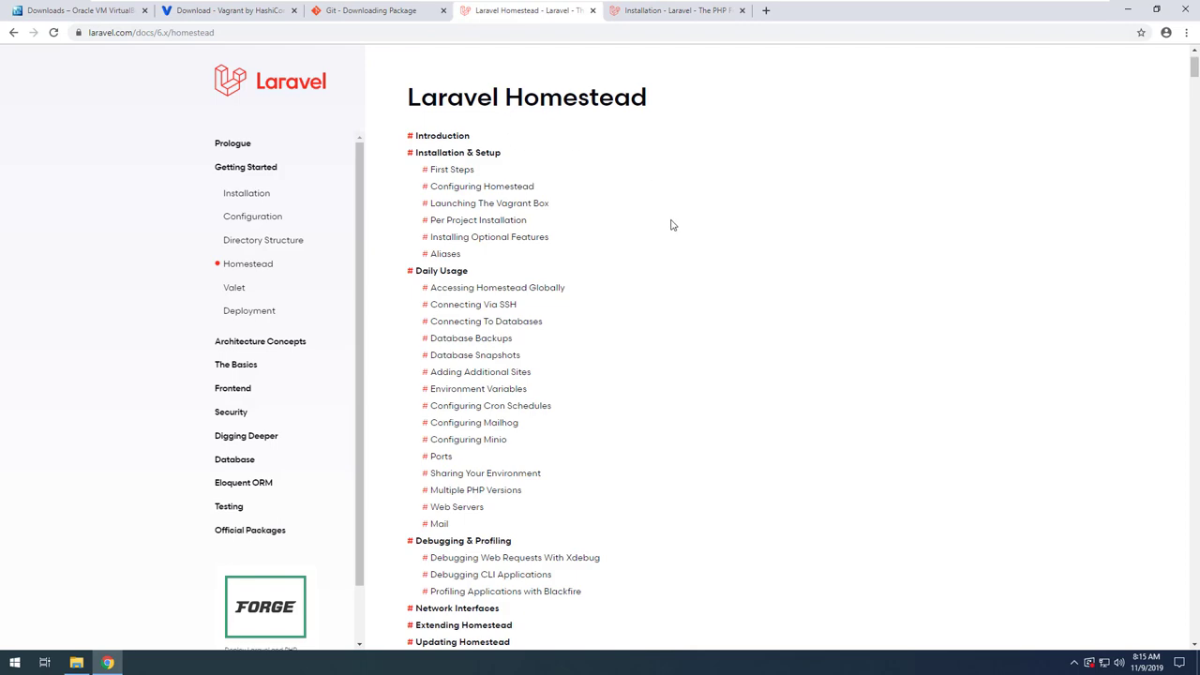
{"action": "scroll", "coordinate": [672, 225], "scroll_direction": "down", "scroll_amount": 5}
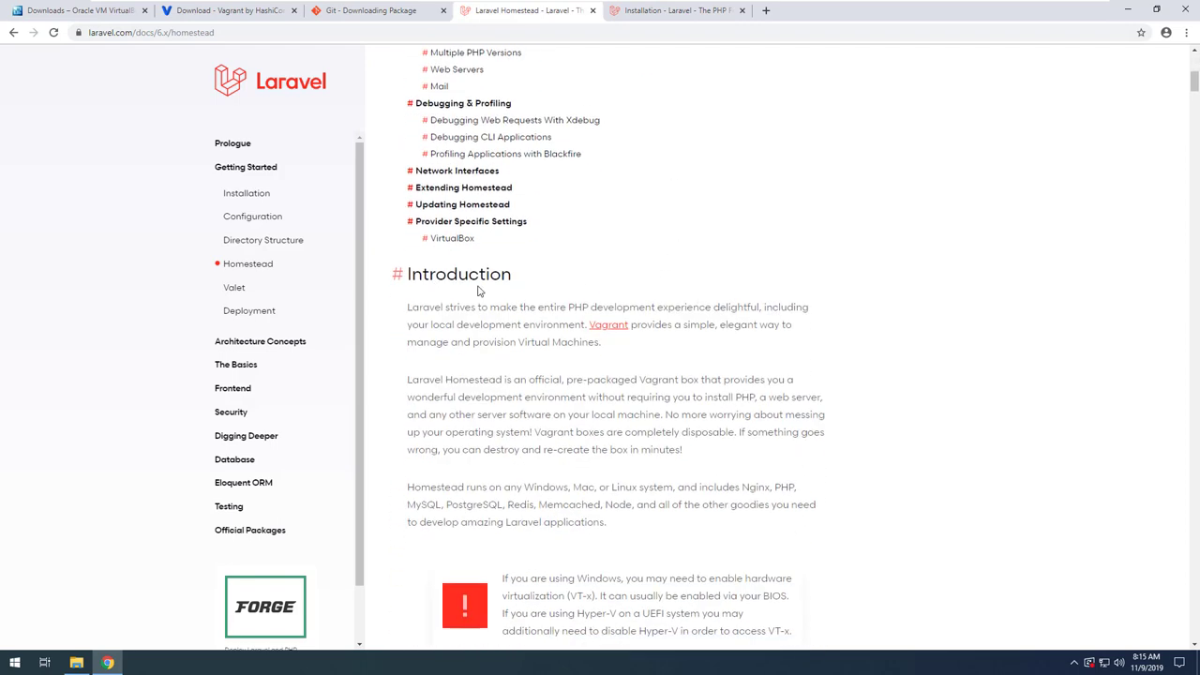
{"action": "scroll", "coordinate": [625, 328], "scroll_direction": "down", "scroll_amount": 2}
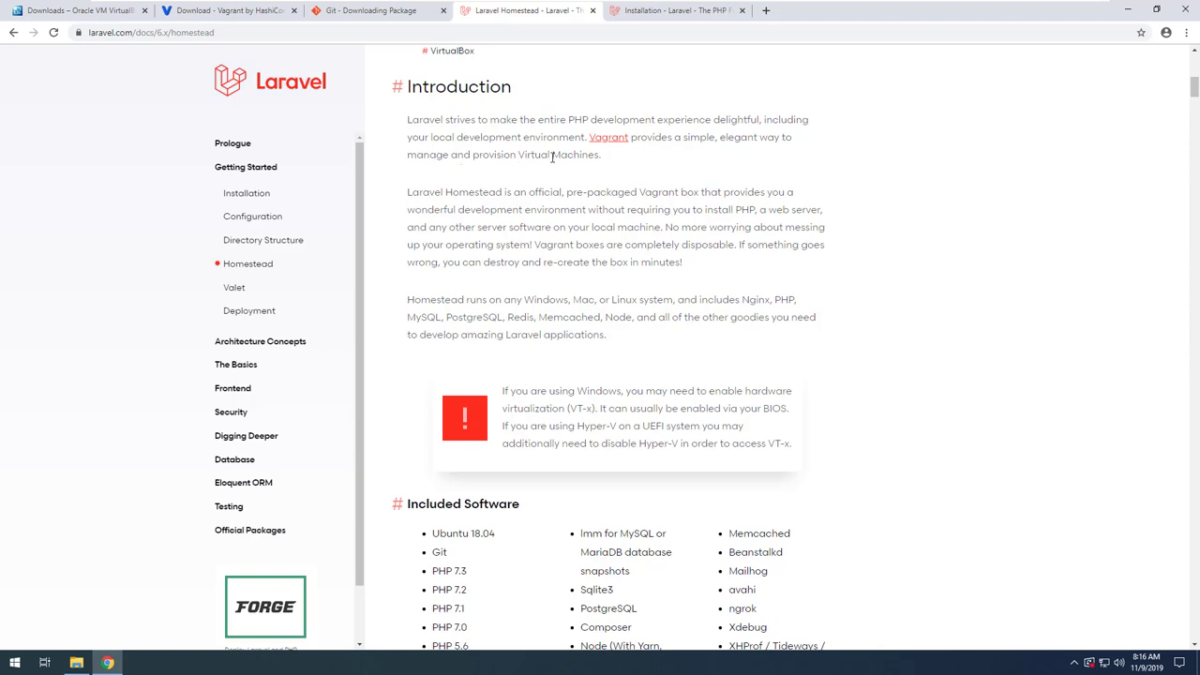
{"action": "scroll", "coordinate": [640, 212], "scroll_direction": "down", "scroll_amount": 5}
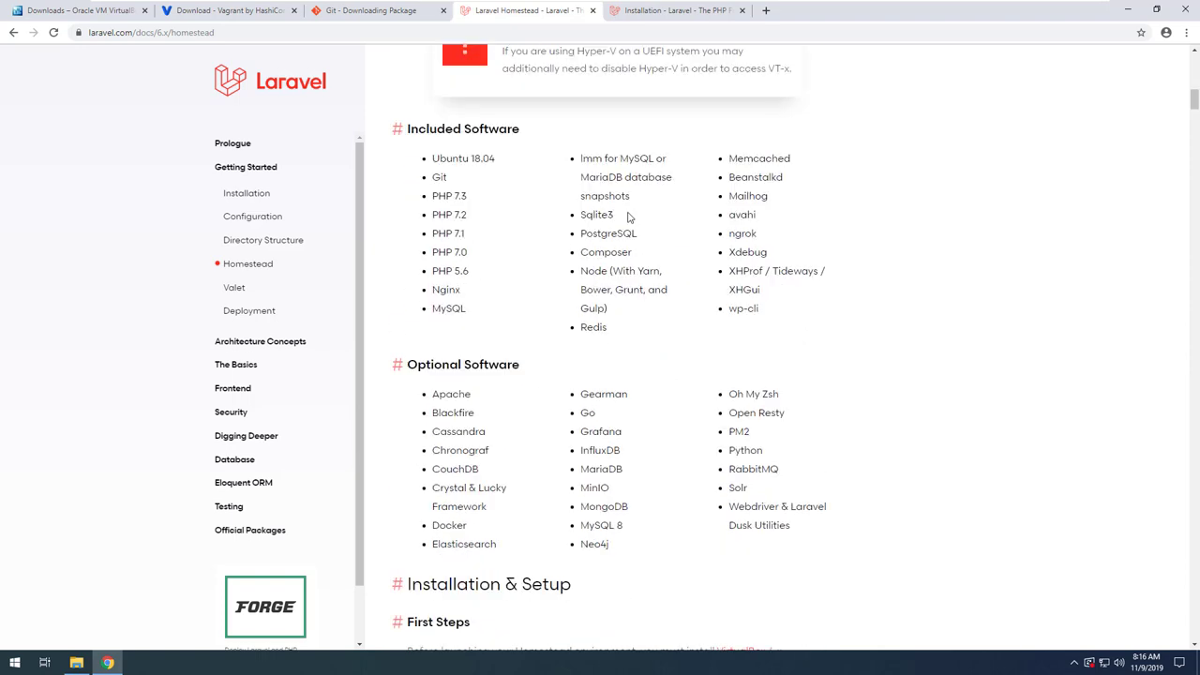
{"action": "scroll", "coordinate": [626, 215], "scroll_direction": "up", "scroll_amount": 1}
{"action": "scroll", "coordinate": [656, 196], "scroll_direction": "up", "scroll_amount": 2}
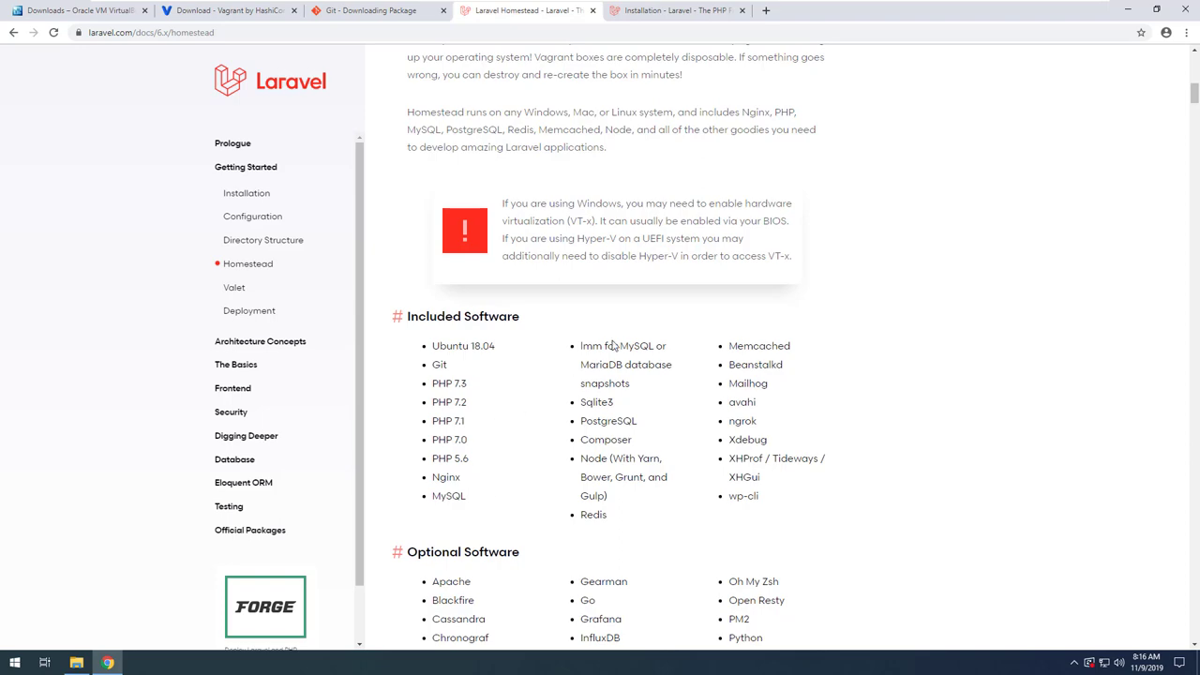
{"action": "scroll", "coordinate": [540, 337], "scroll_direction": "down", "scroll_amount": 3}
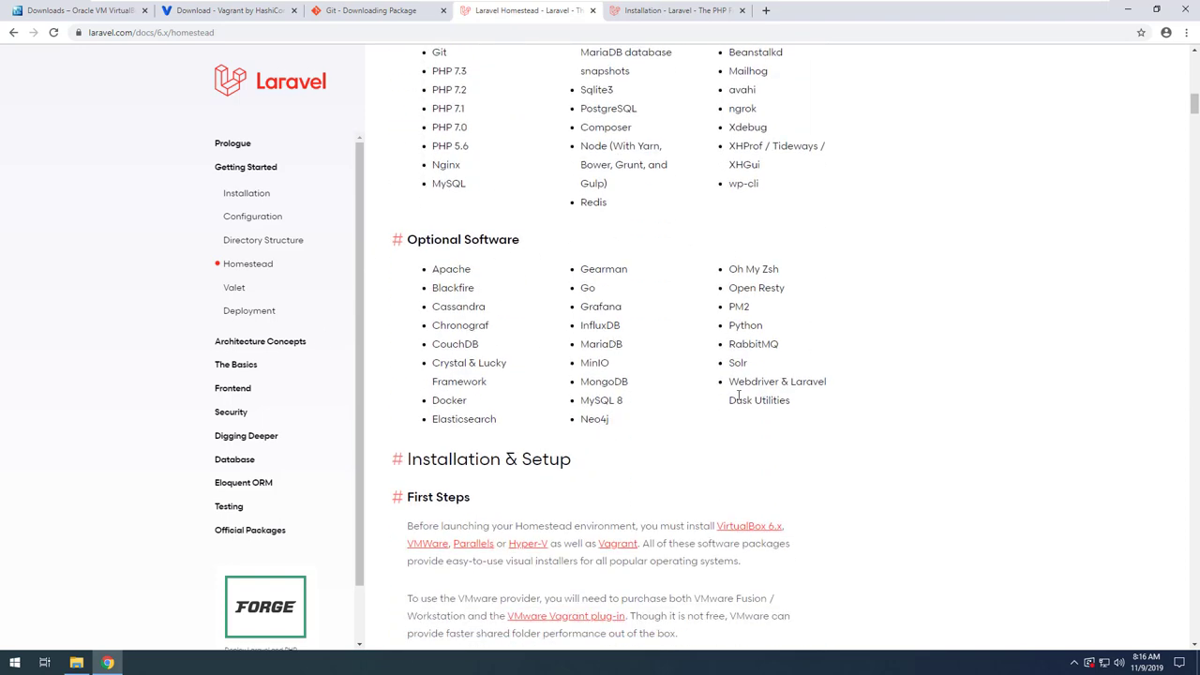
Examine Homestead's First Steps section, highlighting the VirtualBox 6.x and Vagrant prerequisites
{"action": "scroll", "coordinate": [562, 366], "scroll_direction": "down", "scroll_amount": 2}
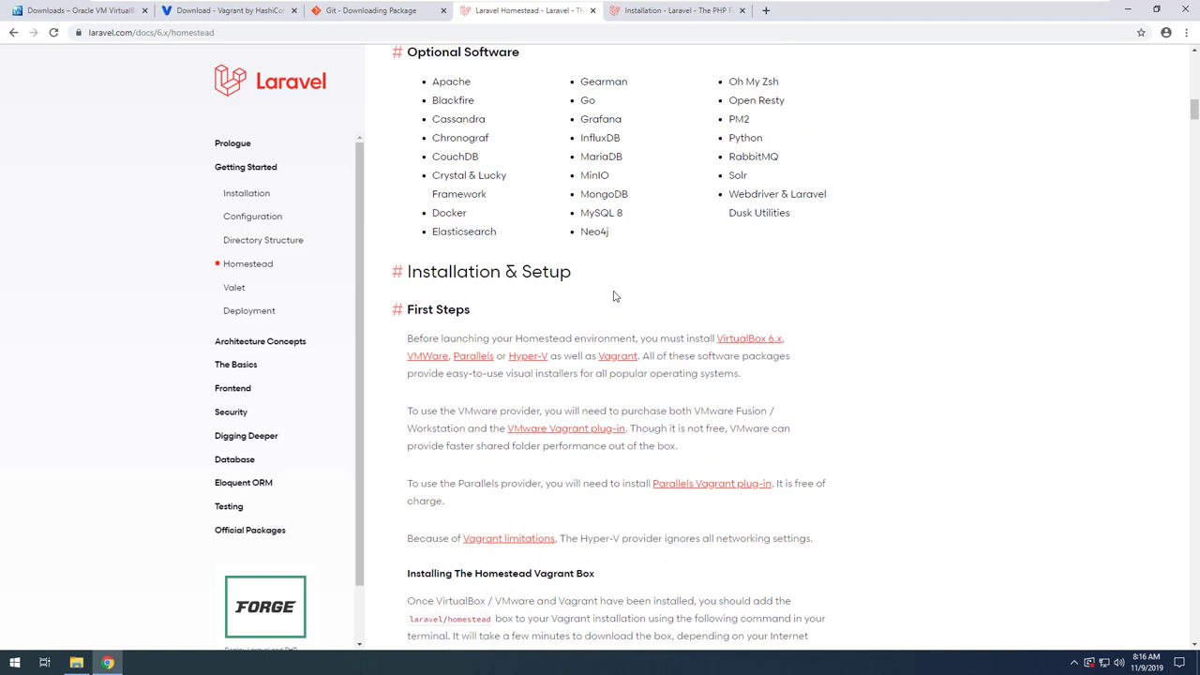
{"action": "scroll", "coordinate": [614, 298], "scroll_direction": "down", "scroll_amount": 2}
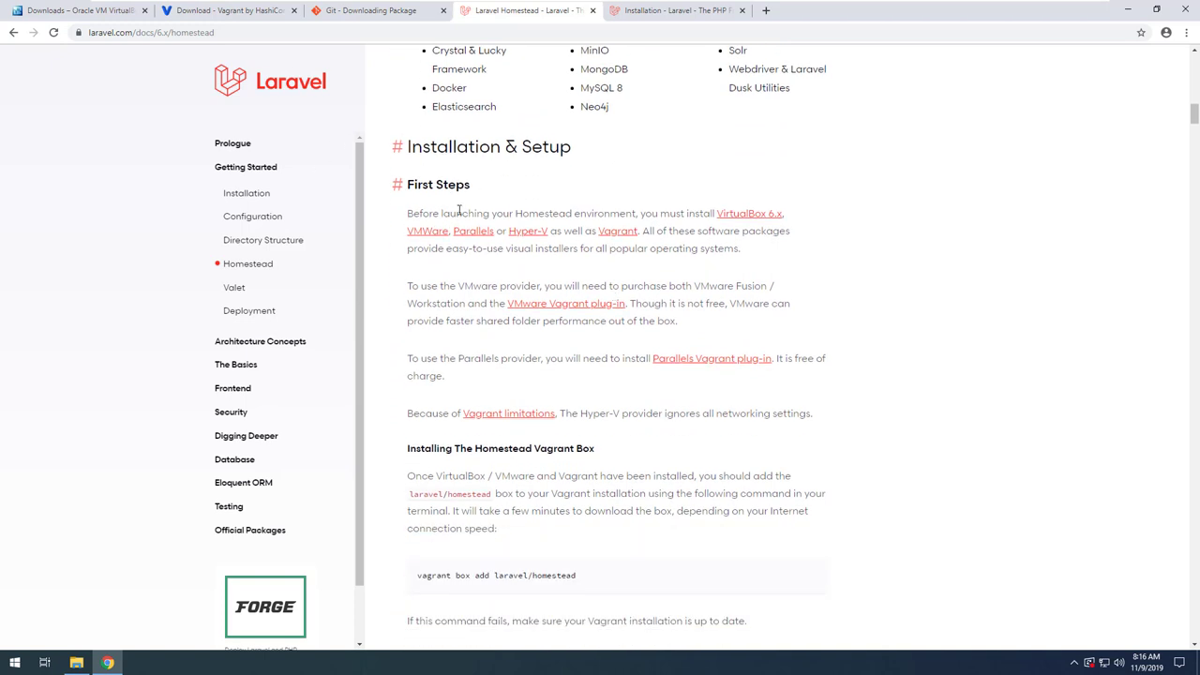
{"action": "left_click_drag", "start_coordinate": [410, 210], "coordinate": [620, 213]}
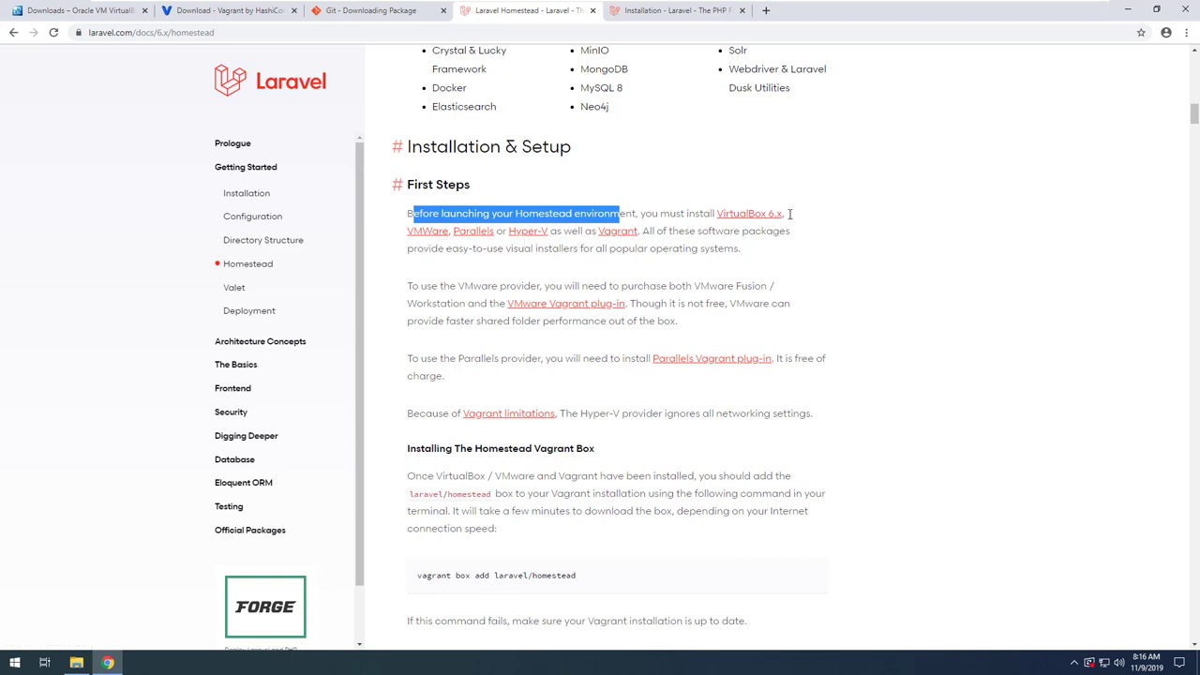
{"action": "left_click_drag", "start_coordinate": [829, 216], "coordinate": [717, 214]}
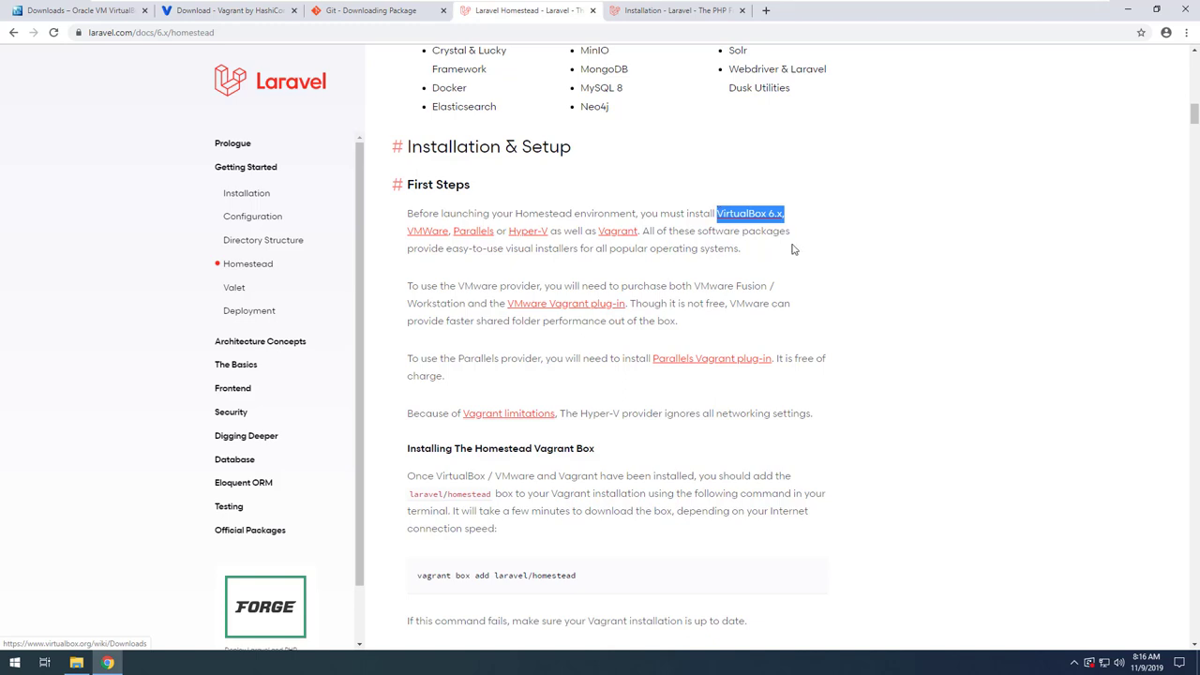
{"action": "left_click_drag", "start_coordinate": [598, 230], "coordinate": [638, 234]}
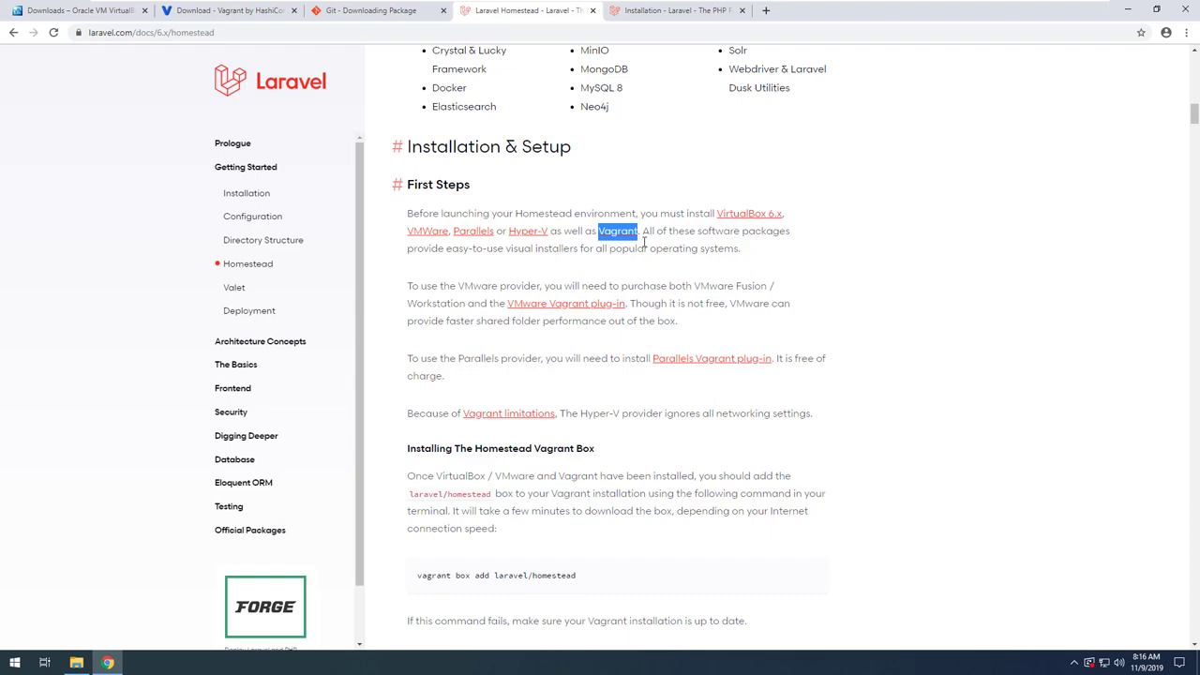
Review the VirtualBox downloads page and check the VirtualBox and Vagrant installers in the Downloads folder
{"action": "left_click", "coordinate": [84, 14]}
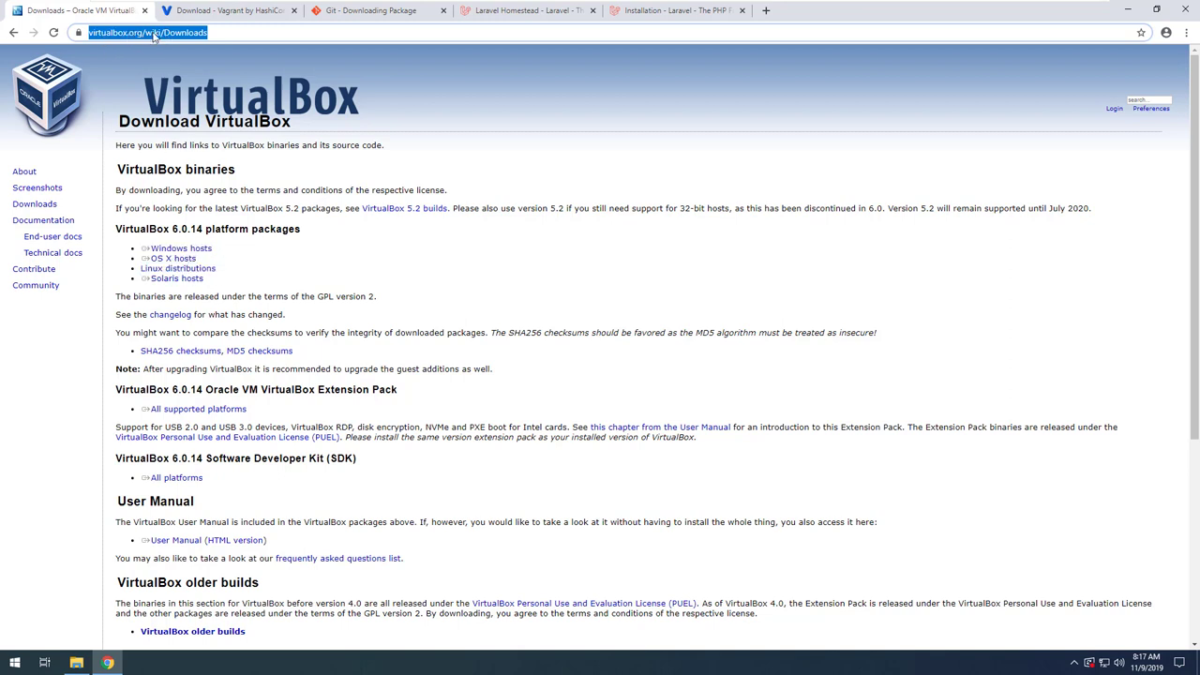
{"action": "left_click", "coordinate": [209, 33]}
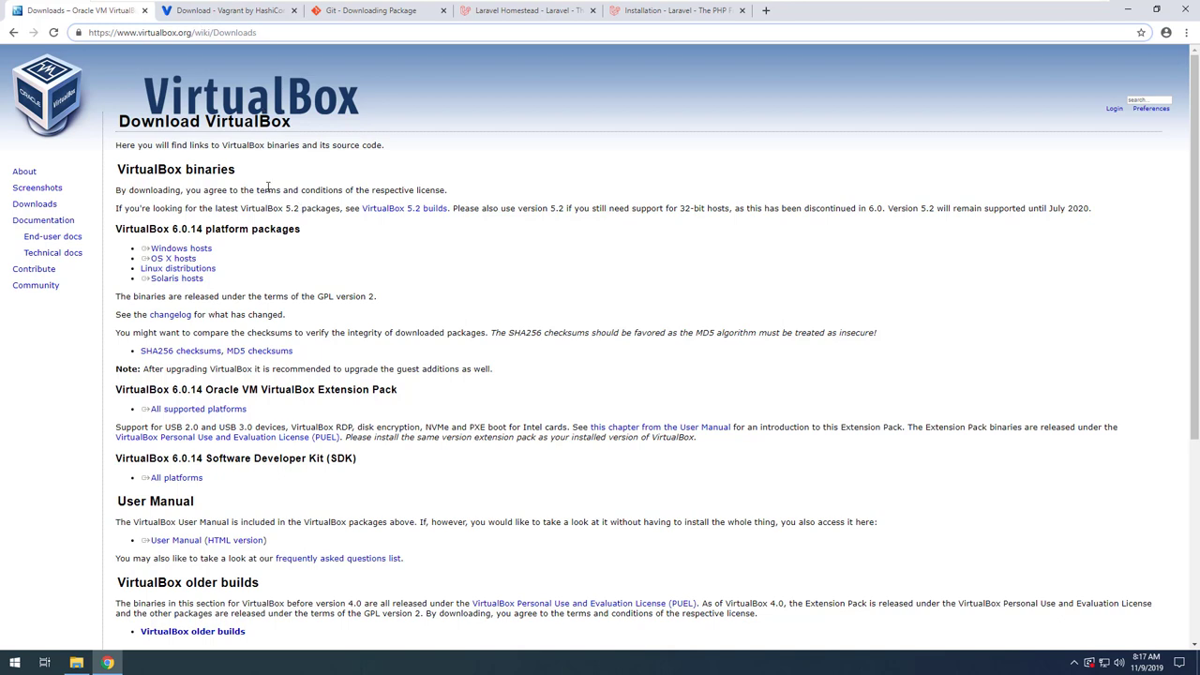
{"action": "left_click_drag", "start_coordinate": [214, 249], "coordinate": [188, 240]}
{"action": "left_click", "coordinate": [76, 662]}
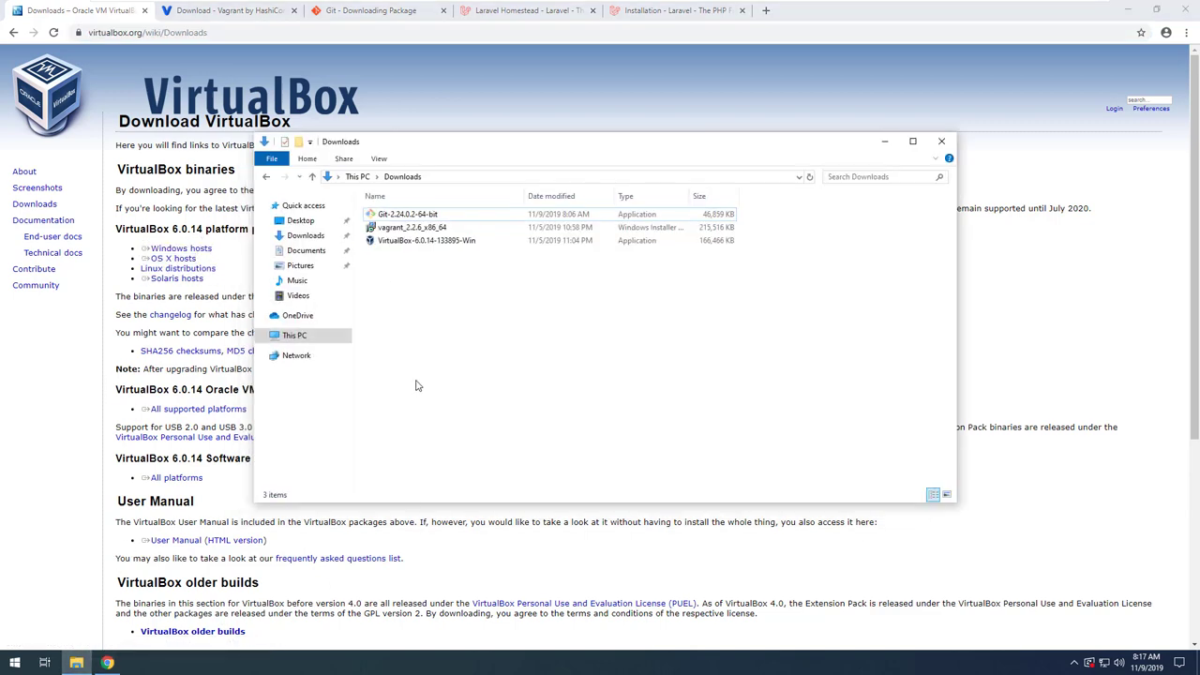
{"action": "left_click", "coordinate": [397, 241]}
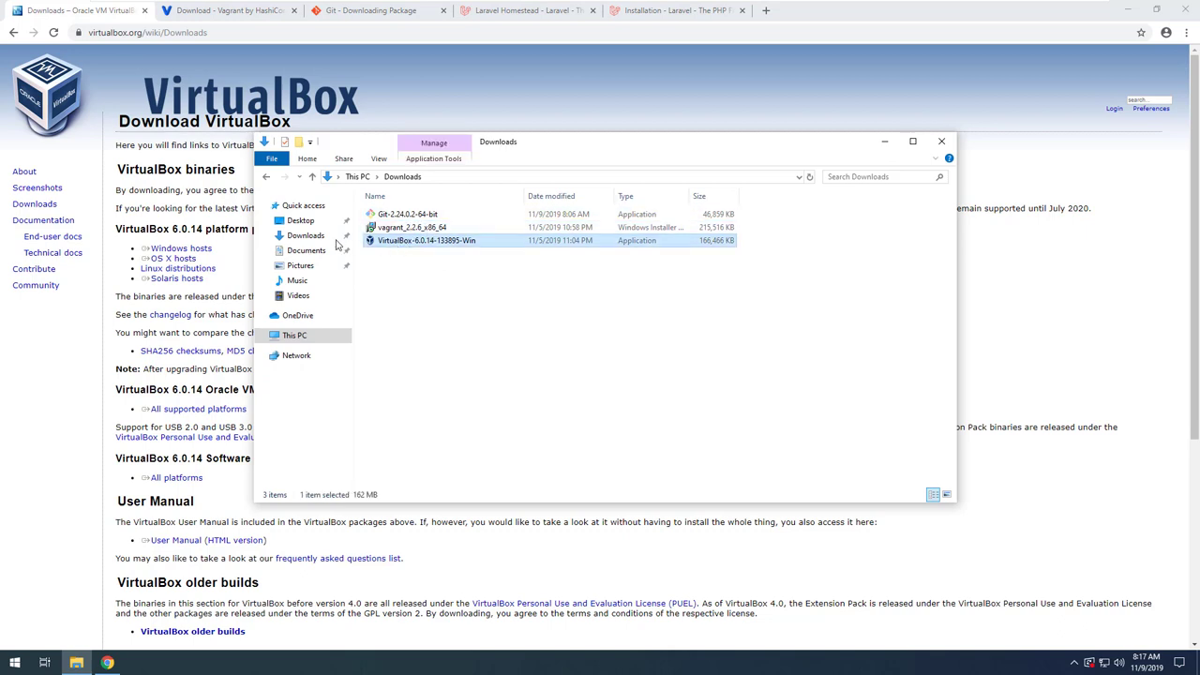
{"action": "left_click", "coordinate": [388, 230]}
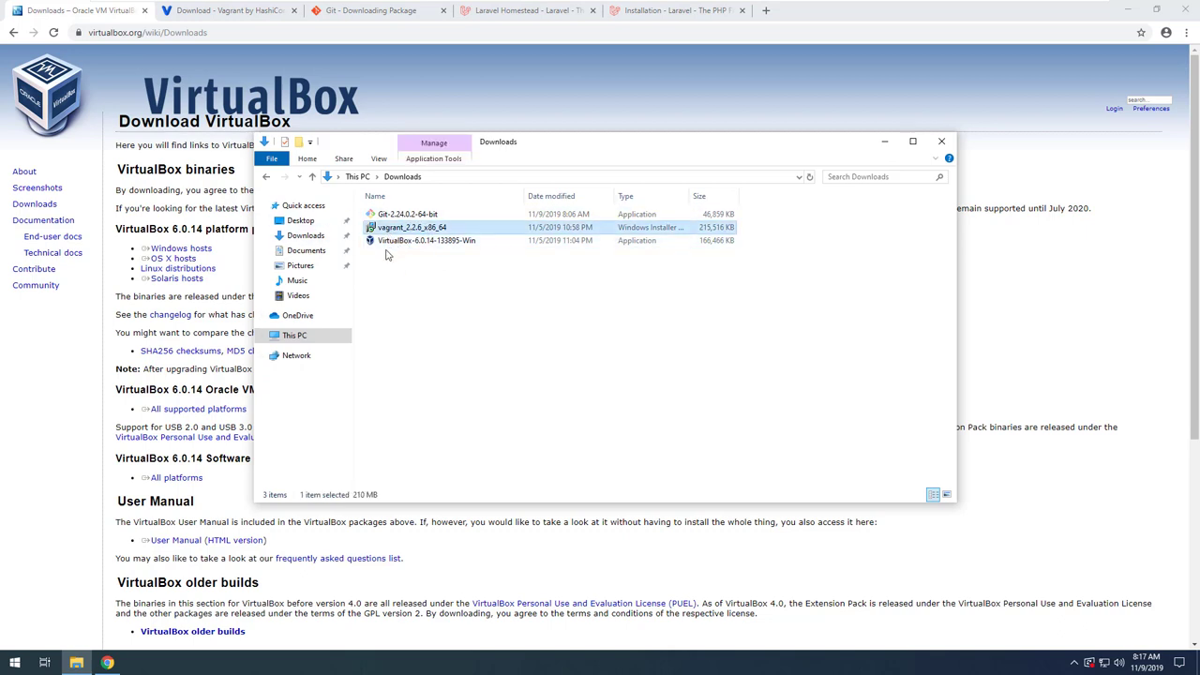
Review the Vagrant and Git for Windows download pages, highlighting each page's web address
{"action": "left_click", "coordinate": [214, 12]}
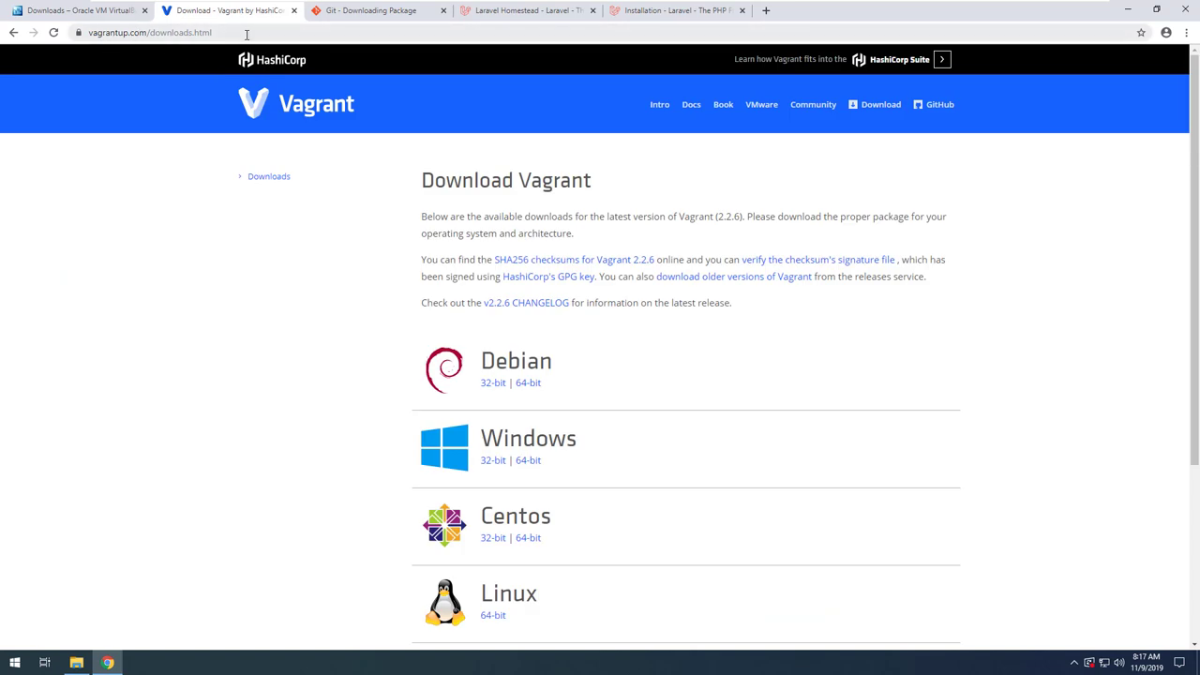
{"action": "left_click_drag", "start_coordinate": [246, 35], "coordinate": [87, 38]}
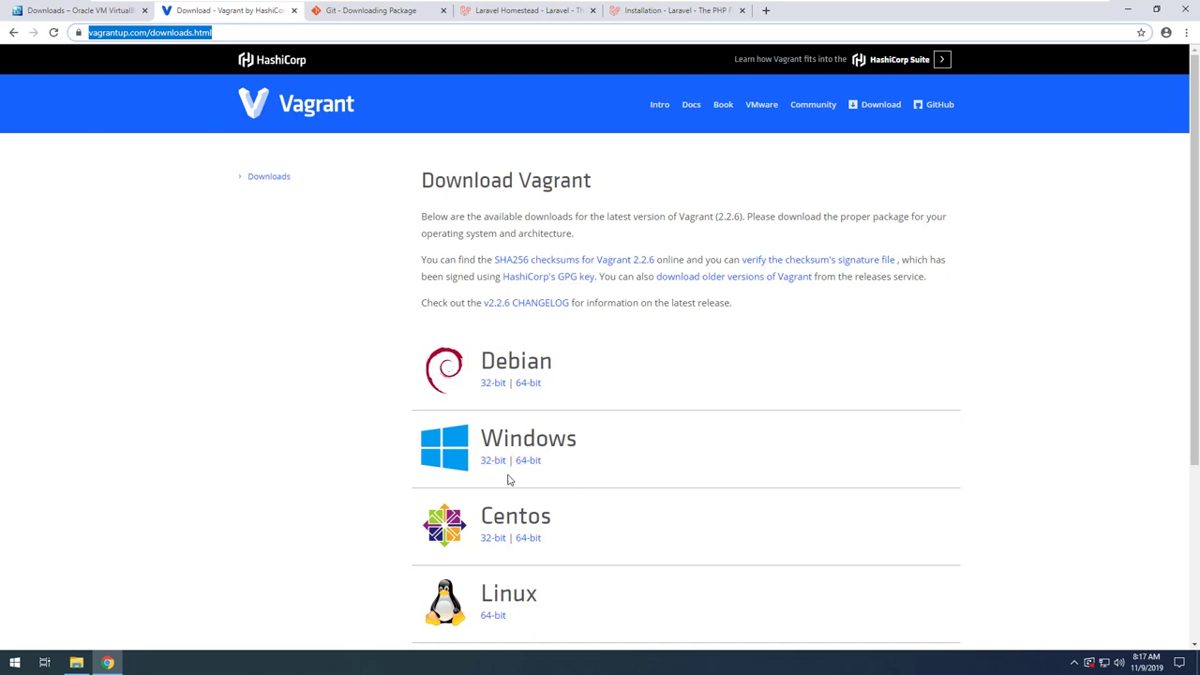
{"action": "left_click", "coordinate": [365, 11]}
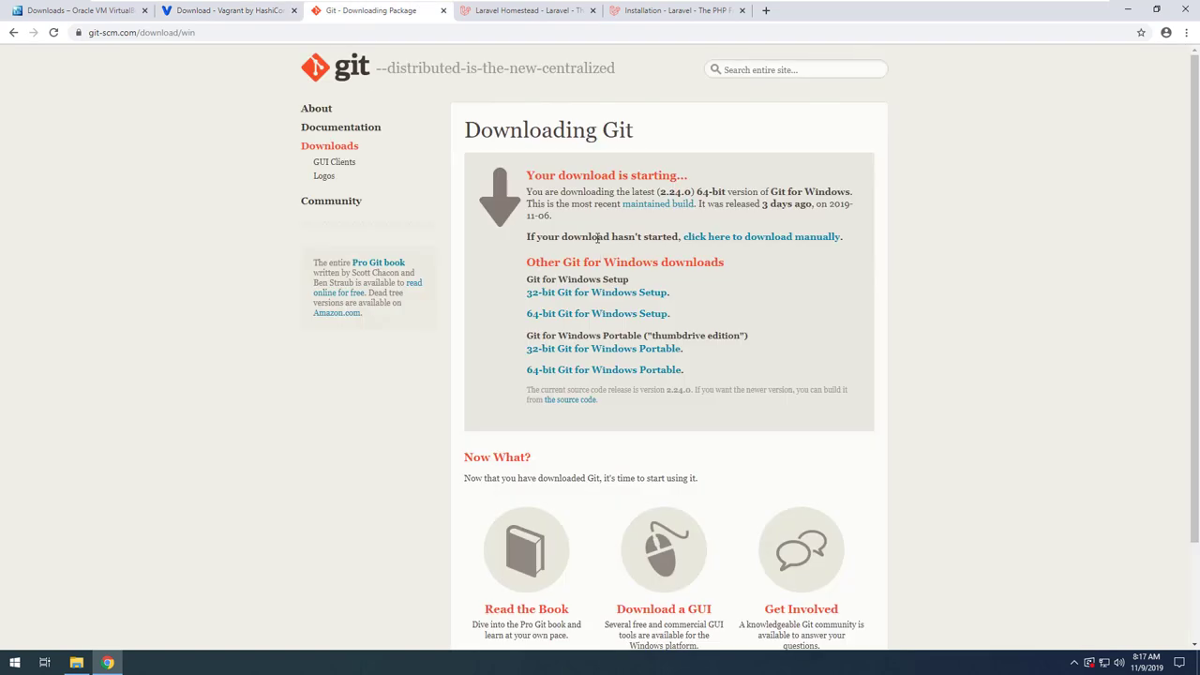
{"action": "left_click", "coordinate": [99, 32]}
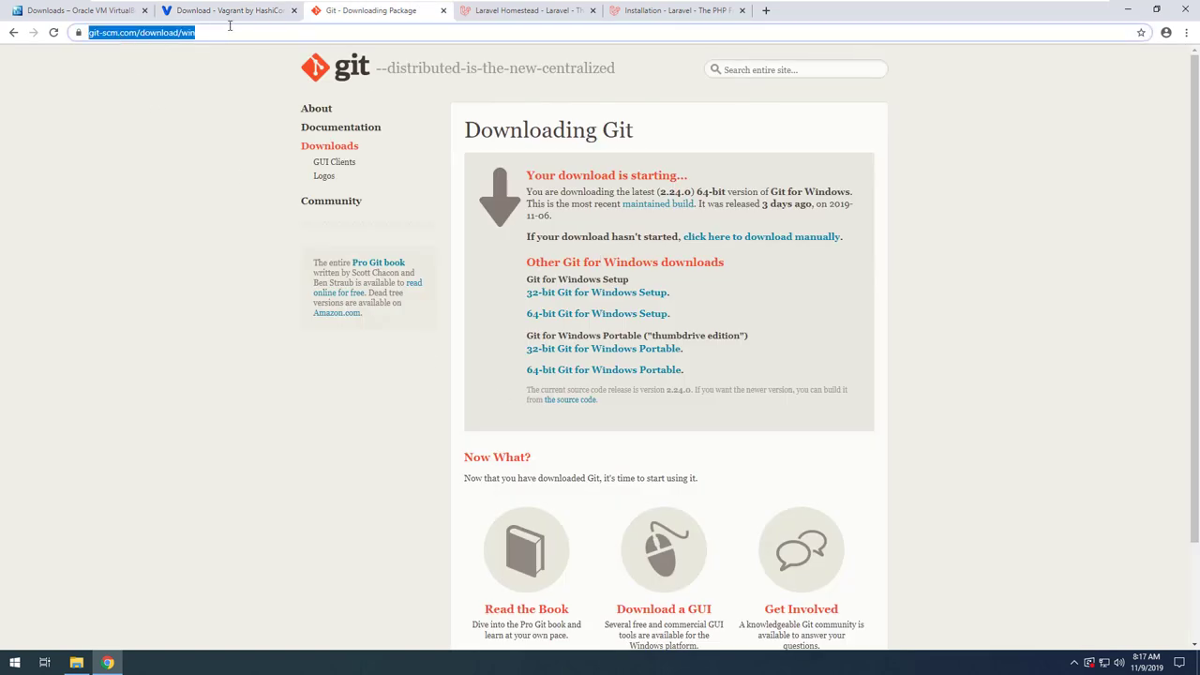
{"action": "left_click", "coordinate": [223, 33]}
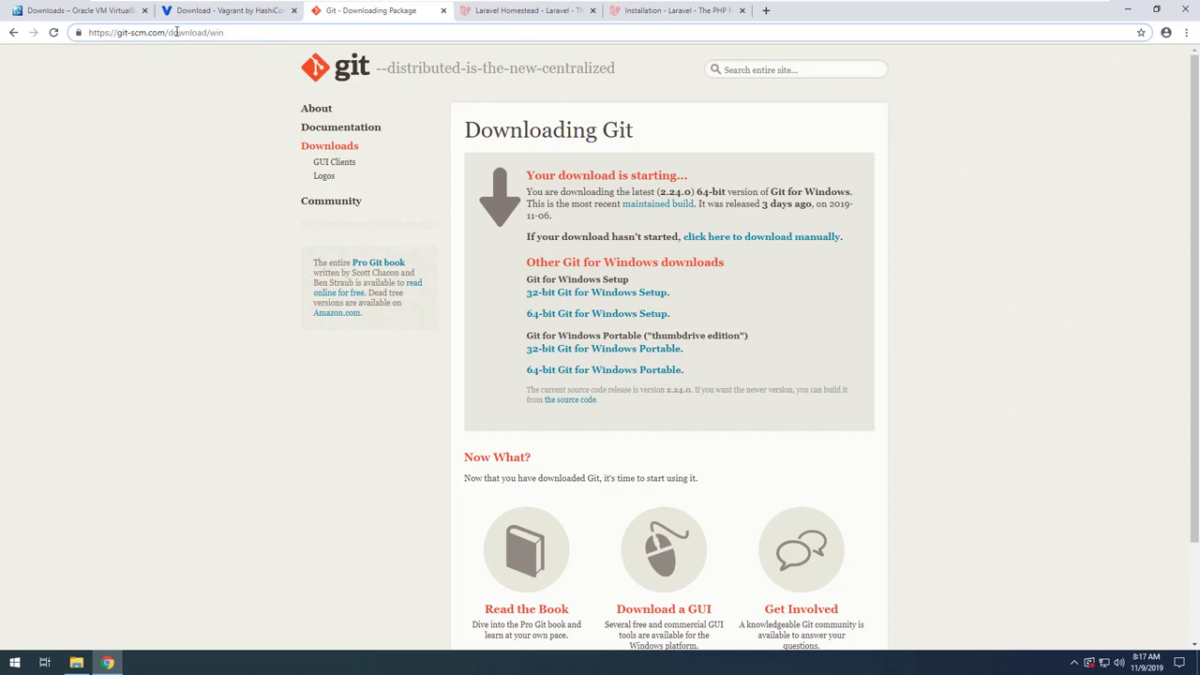
{"action": "left_click_drag", "start_coordinate": [236, 34], "coordinate": [89, 49]}
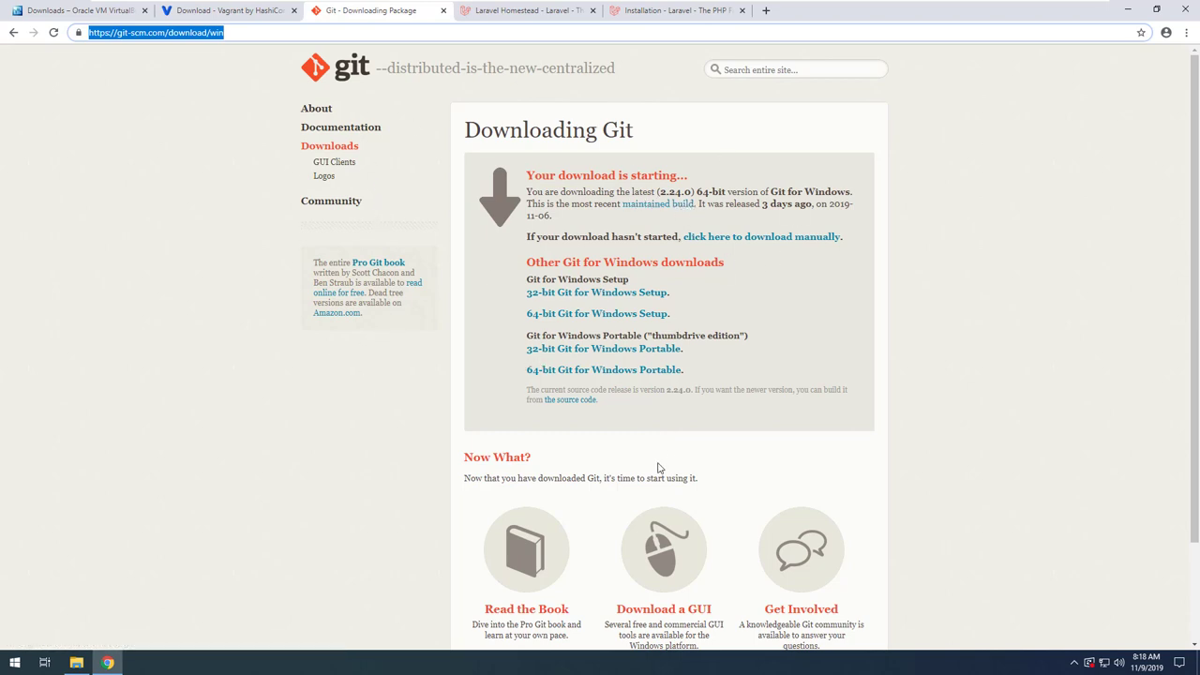
{"action": "left_click", "coordinate": [223, 11]}
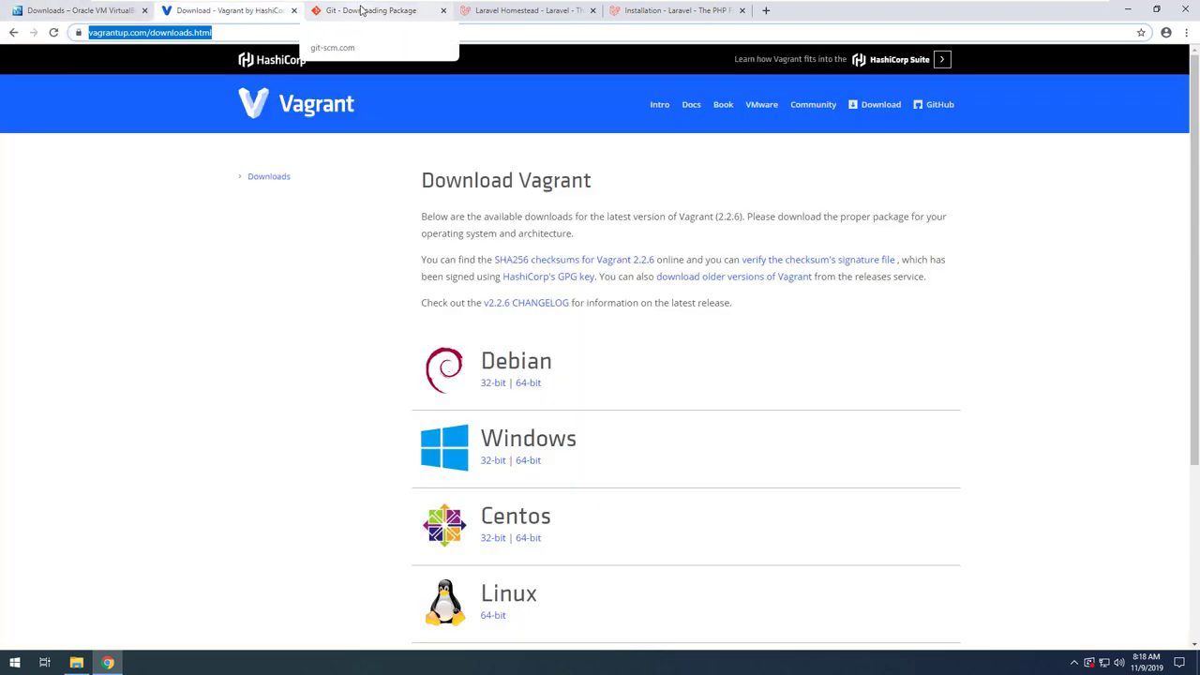
Return to the Laravel Homestead documentation and reread the software prerequisites under First Steps
{"action": "left_click", "coordinate": [525, 10]}
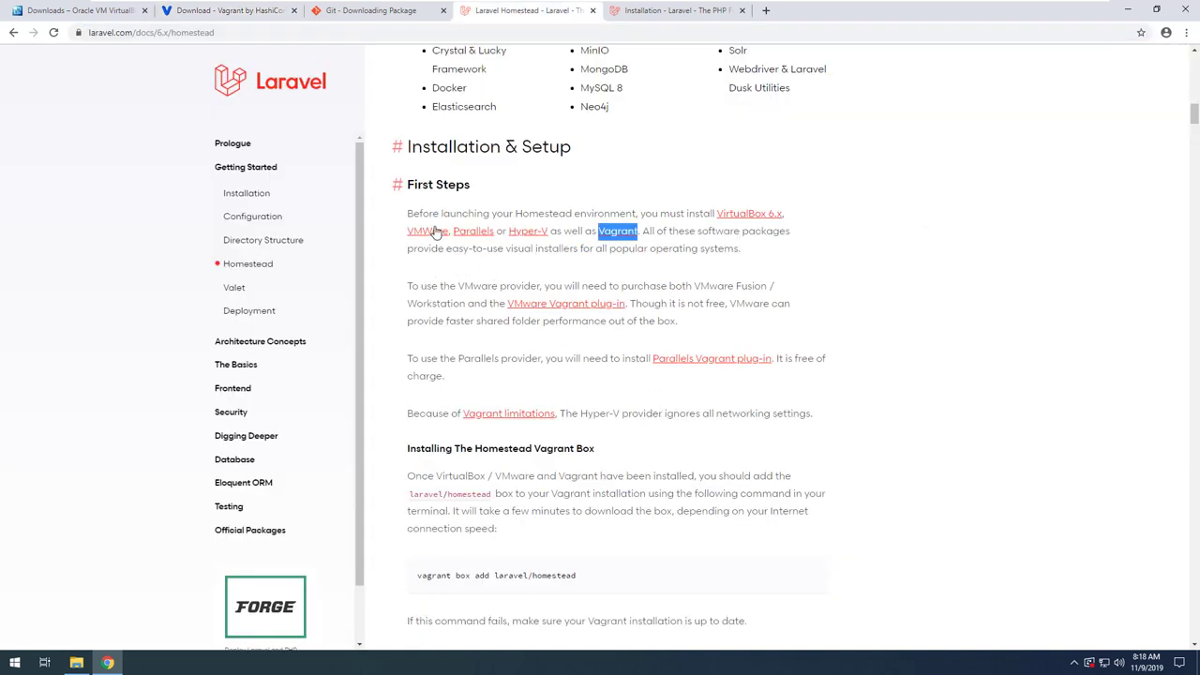
{"action": "left_click_drag", "start_coordinate": [521, 213], "coordinate": [706, 213]}
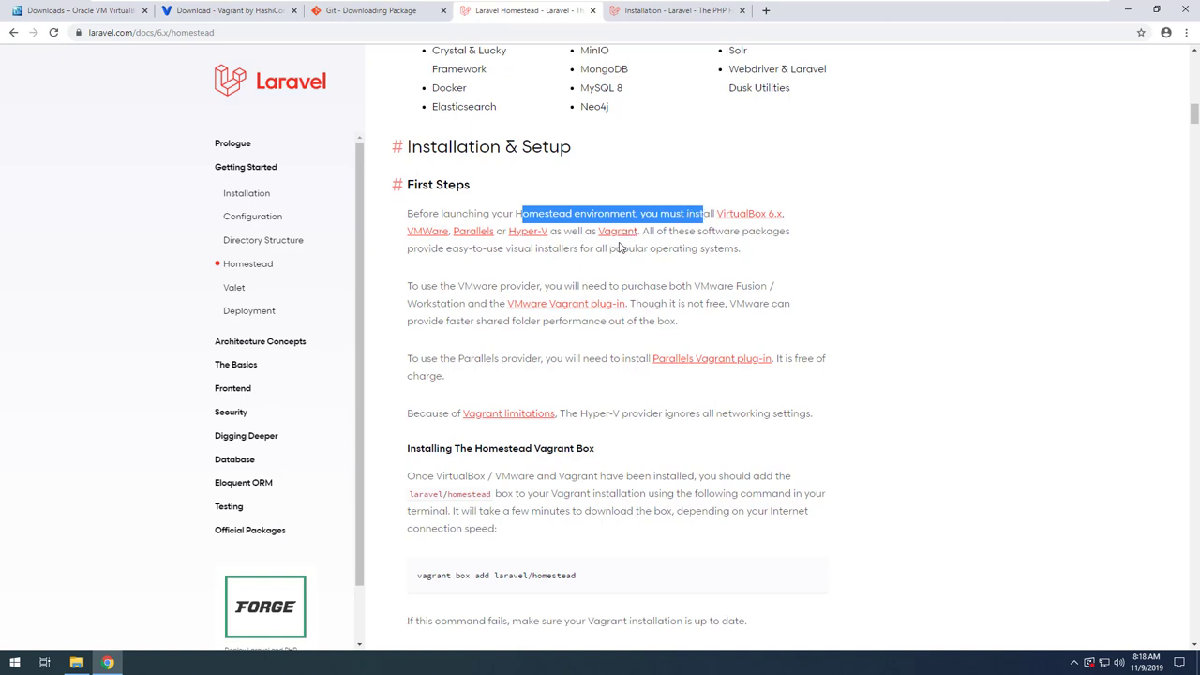
{"action": "scroll", "coordinate": [616, 372], "scroll_direction": "down", "scroll_amount": 1}
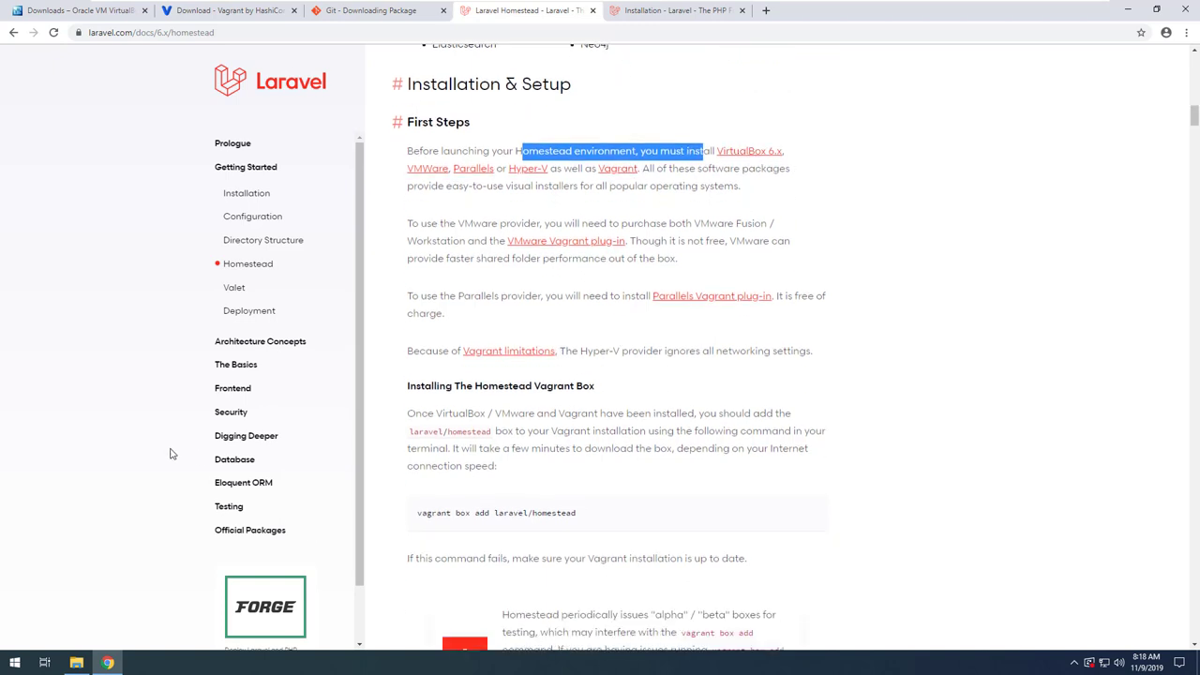
Run the VirtualBox-6.0.14-133895-Win installer from Downloads with its default options, accepting the network interface warning and allowing it to change the device
{"action": "left_click", "coordinate": [76, 663]}
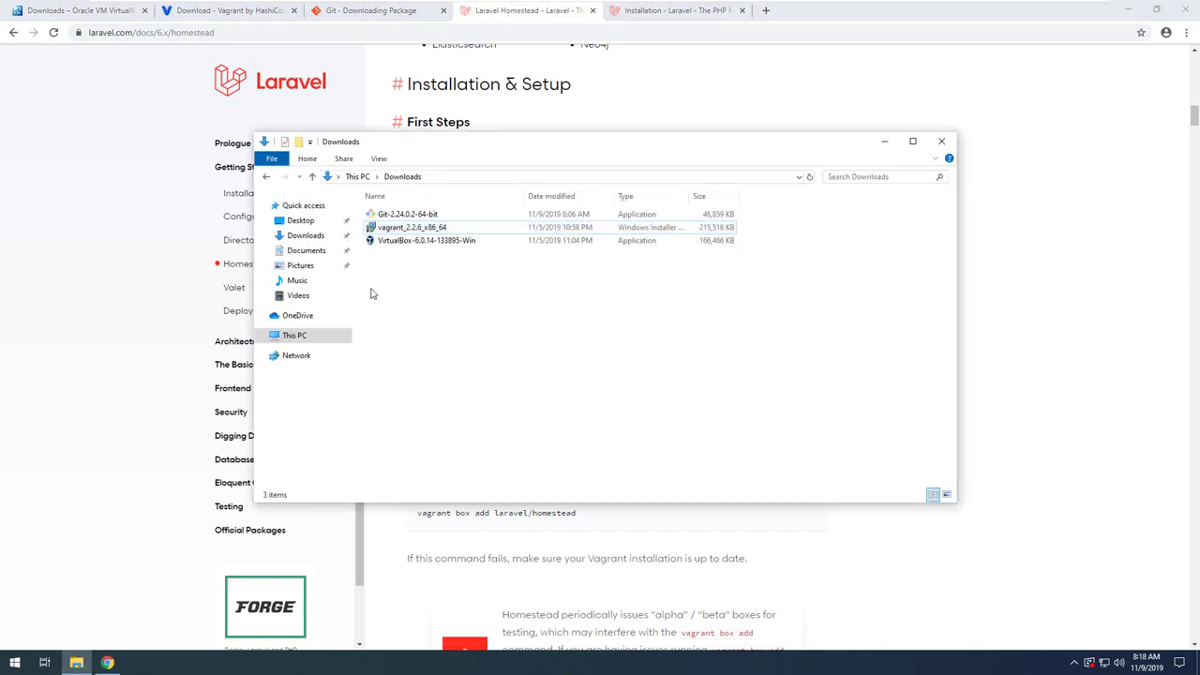
{"action": "double_click", "coordinate": [400, 242]}
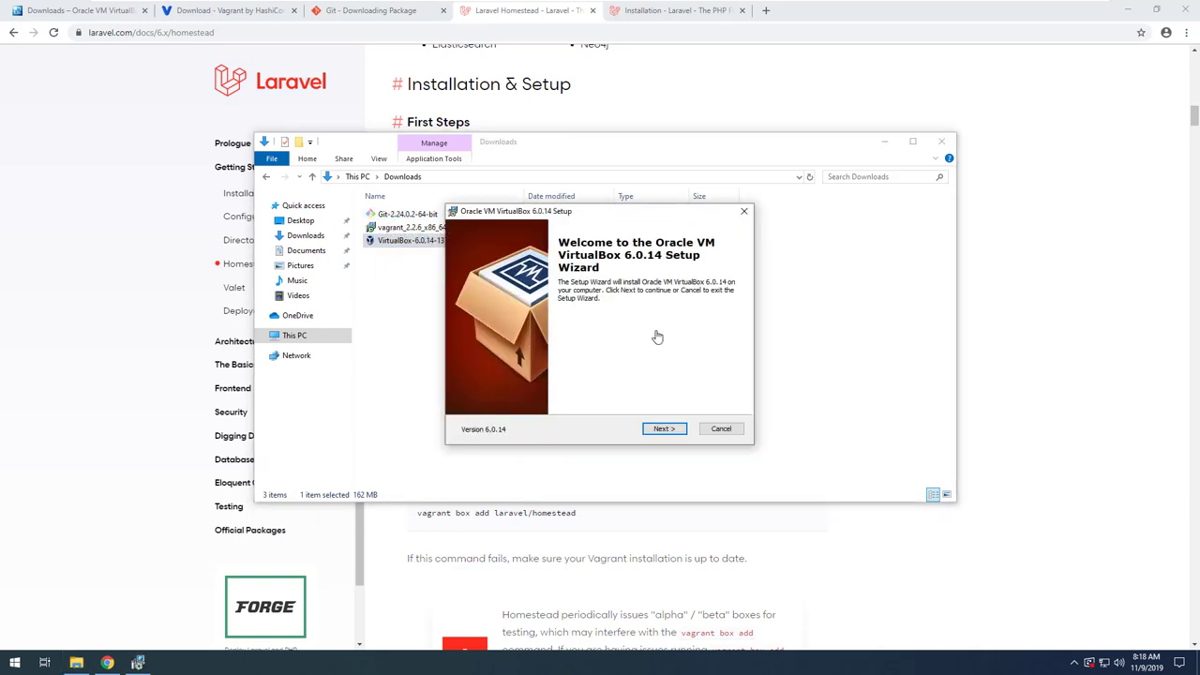
{"action": "left_click", "coordinate": [683, 428]}
{"action": "left_click", "coordinate": [663, 428]}
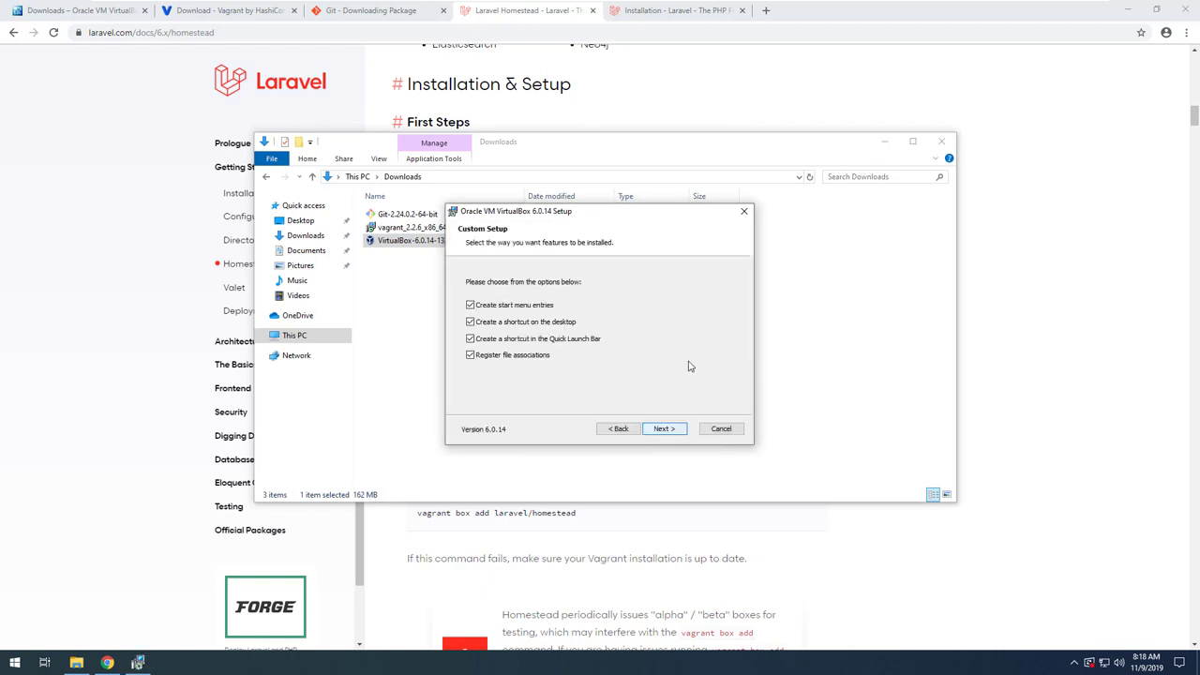
{"action": "left_click", "coordinate": [675, 433]}
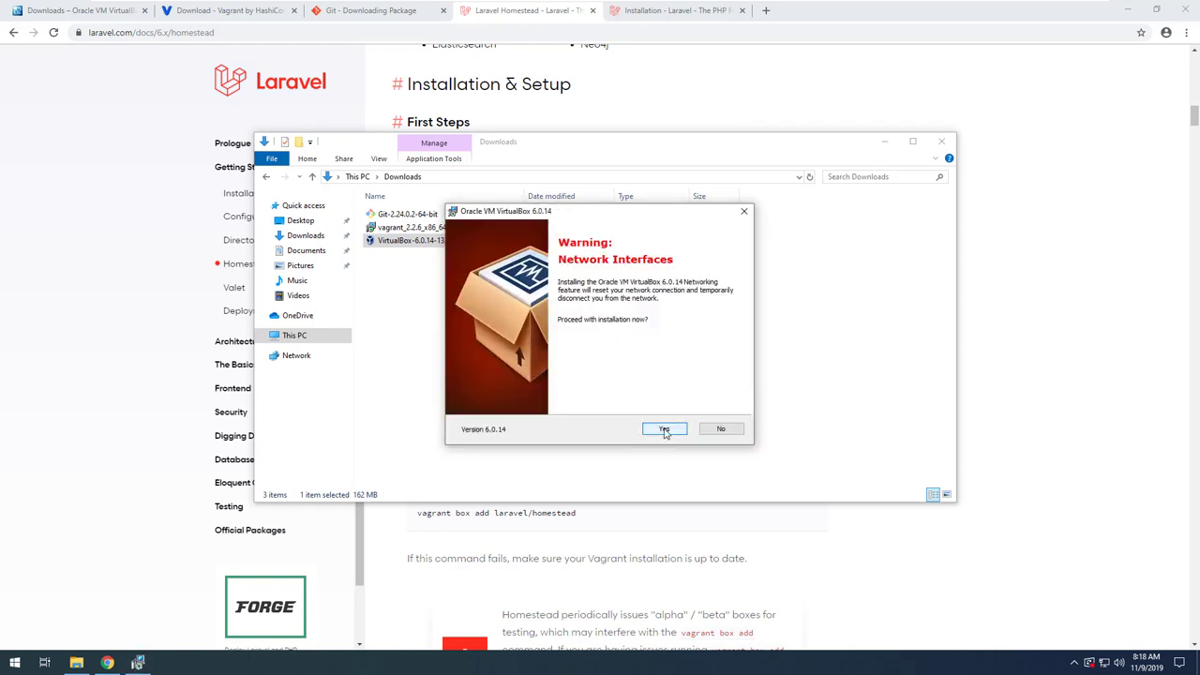
{"action": "left_click", "coordinate": [665, 431]}
{"action": "left_click", "coordinate": [664, 431]}
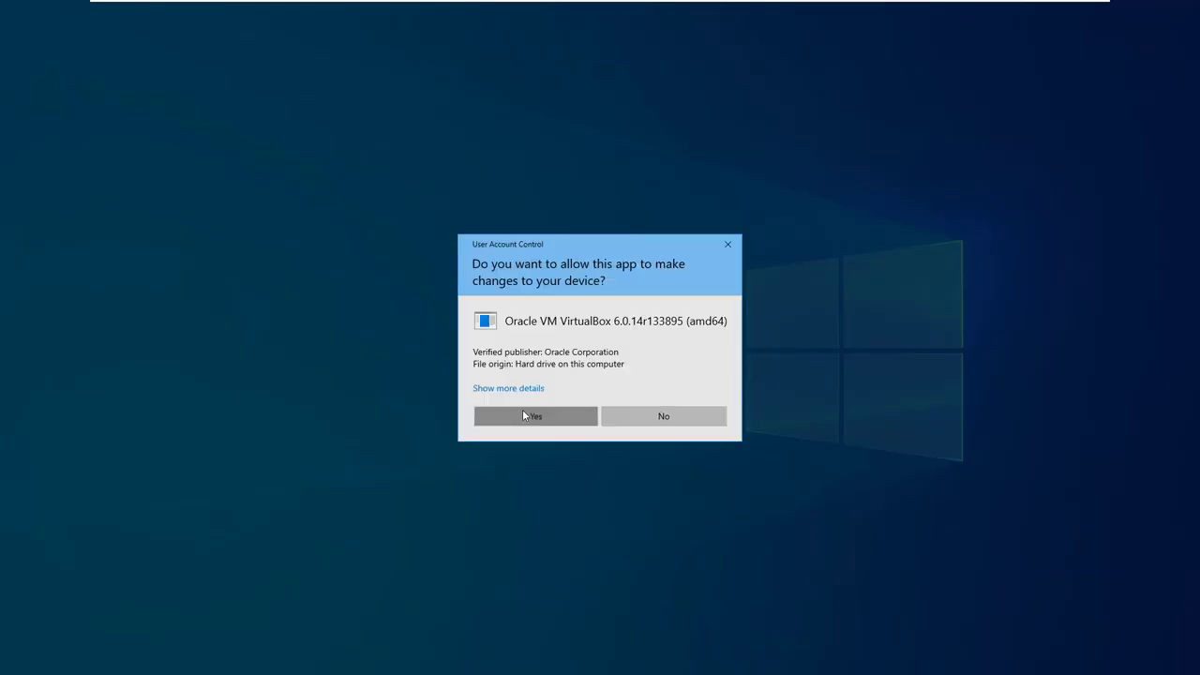
{"action": "left_click", "coordinate": [525, 414]}
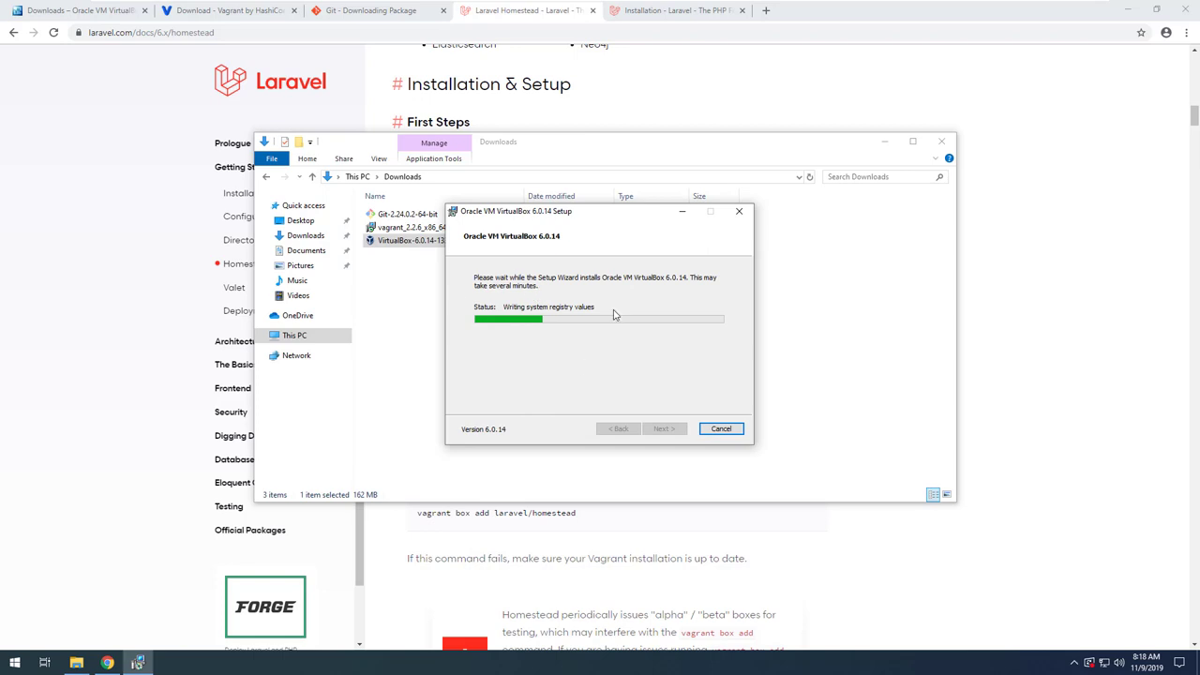
Launch the vagrant_2.2.6_x86_64 installer beside the VirtualBox setup, and finish the VirtualBox setup with starting after installation disabled
{"action": "left_click", "coordinate": [419, 228]}
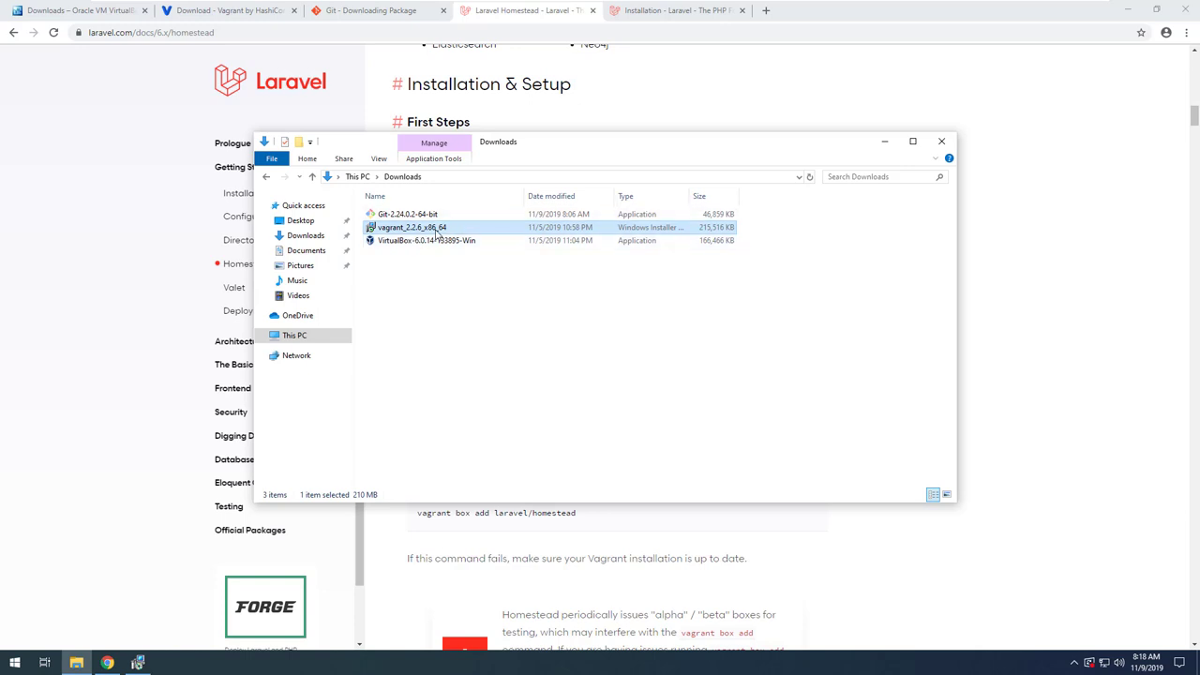
{"action": "double_click", "coordinate": [436, 230]}
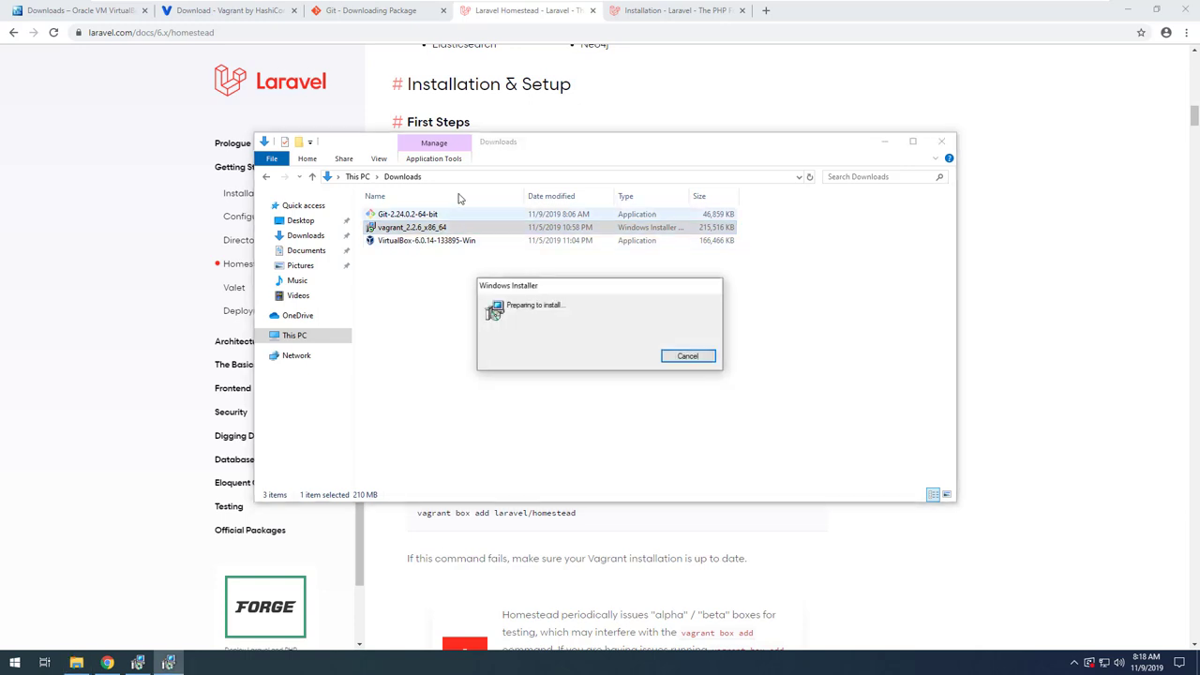
{"action": "left_click", "coordinate": [136, 662]}
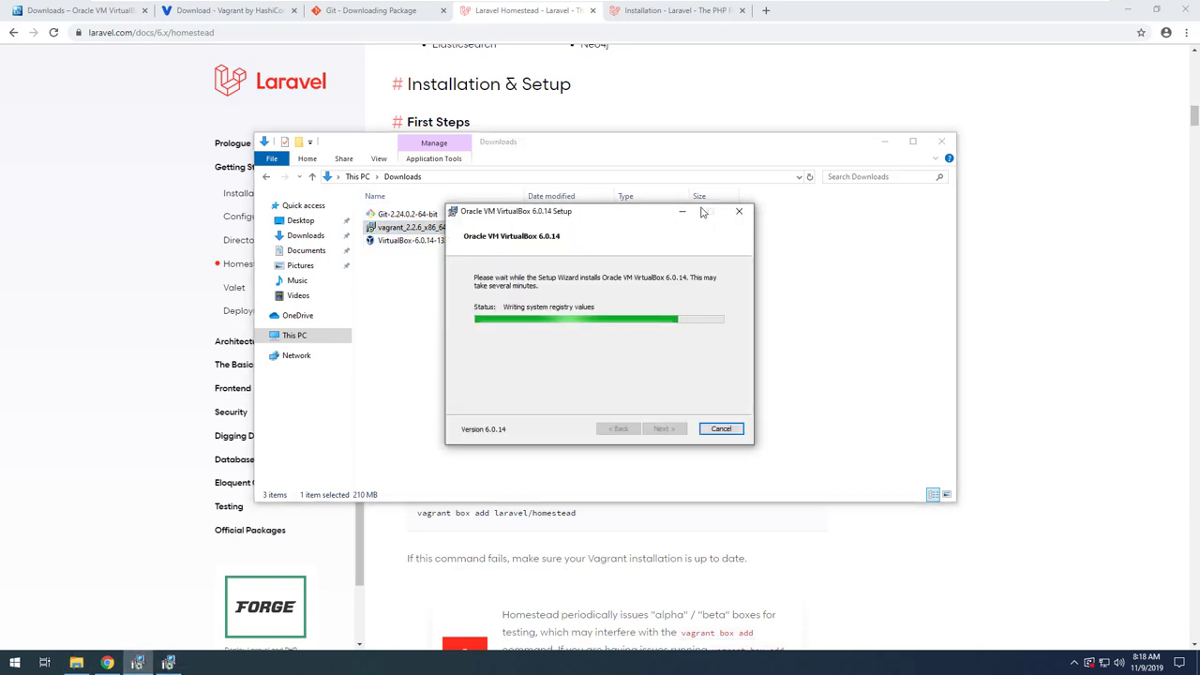
{"action": "left_click_drag", "start_coordinate": [649, 220], "coordinate": [449, 230]}
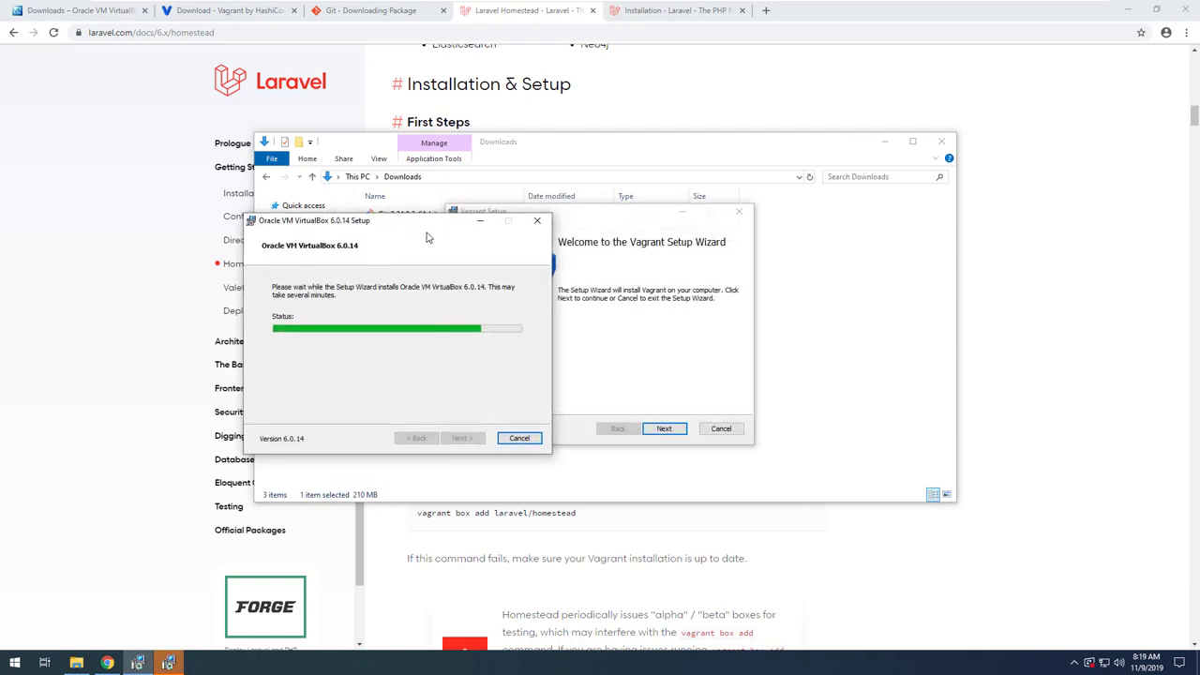
{"action": "left_click_drag", "start_coordinate": [422, 227], "coordinate": [359, 229]}
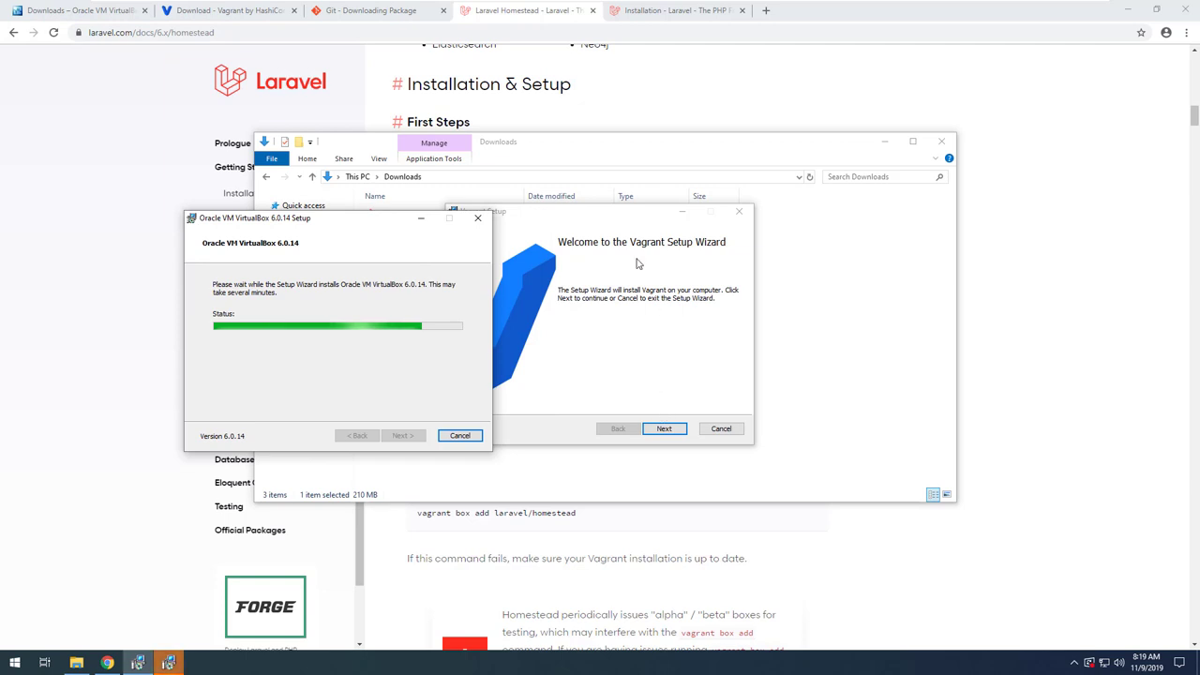
{"action": "left_click_drag", "start_coordinate": [608, 219], "coordinate": [669, 215]}
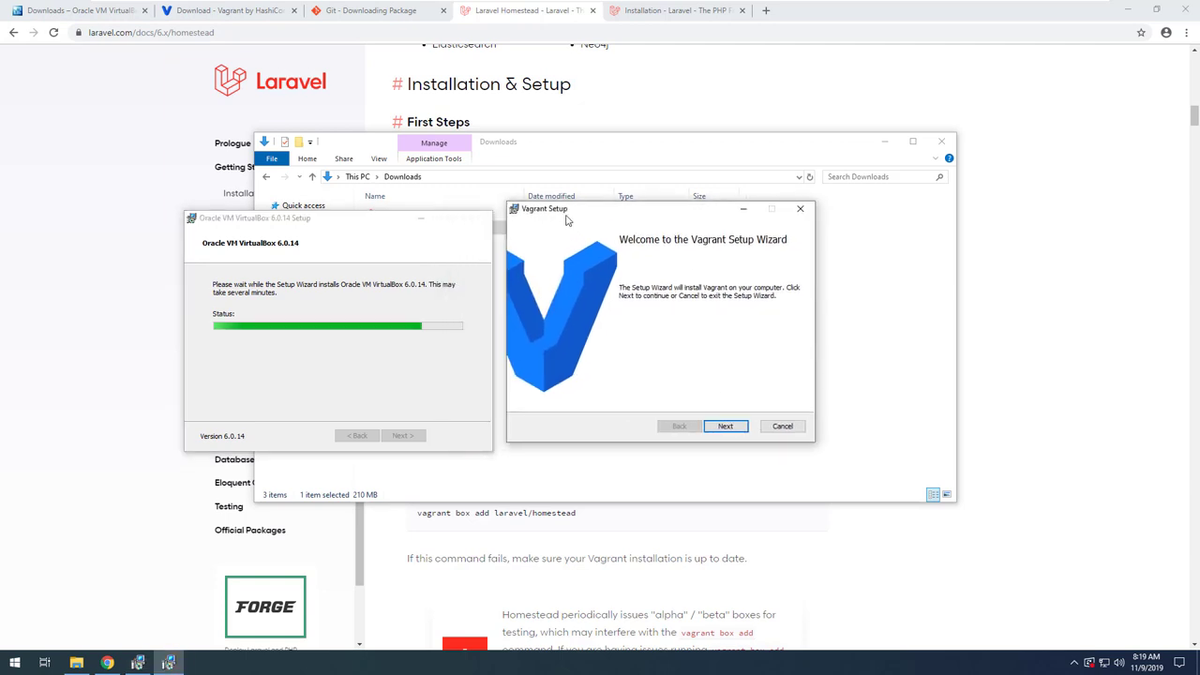
{"action": "left_click", "coordinate": [301, 328]}
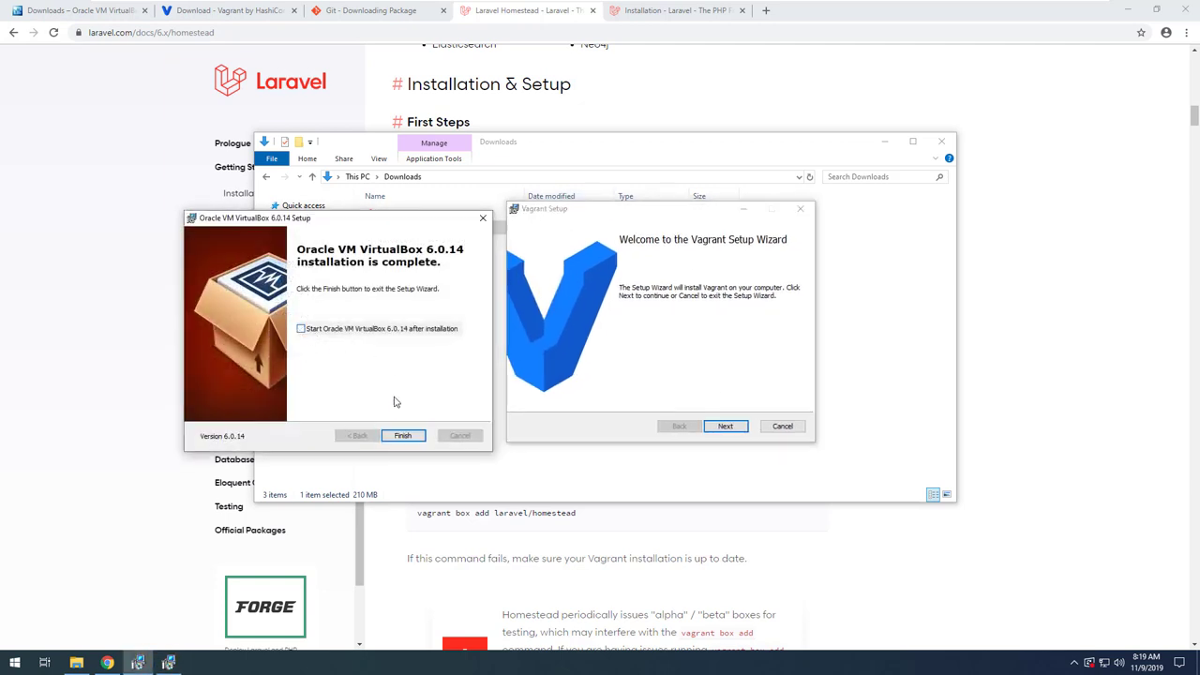
{"action": "left_click", "coordinate": [403, 435]}
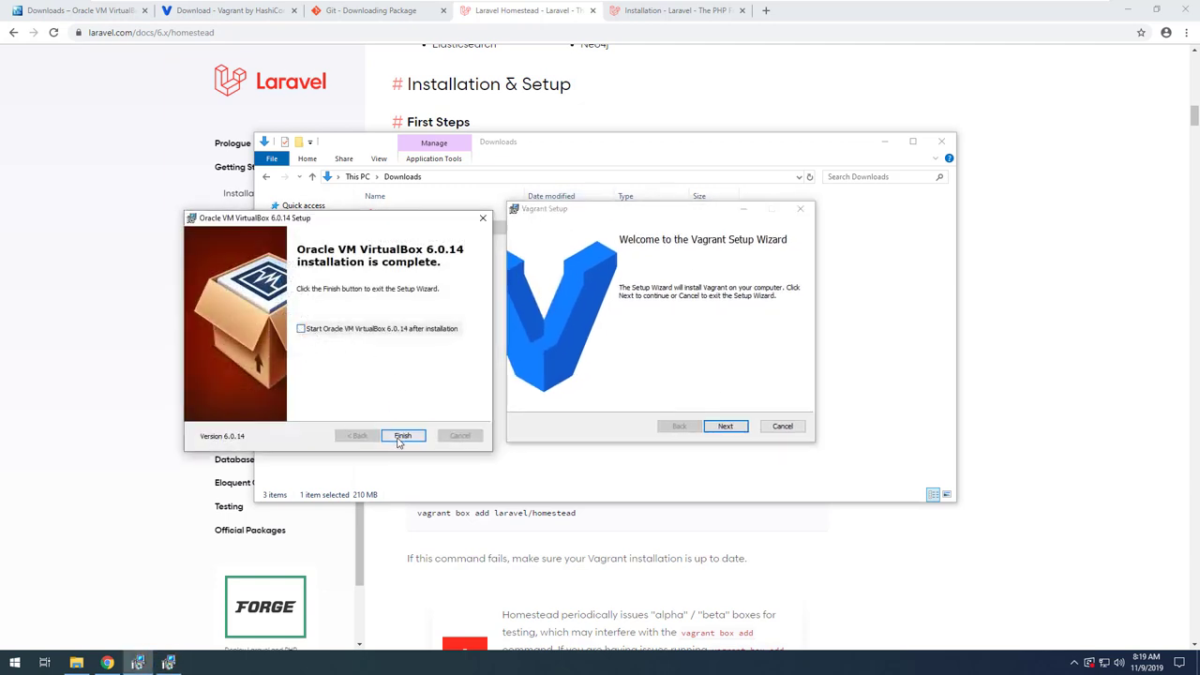
Accept the Vagrant license terms and install Vagrant to the default folder C:\HashiCorp\Vagrant\
{"action": "left_click", "coordinate": [726, 426]}
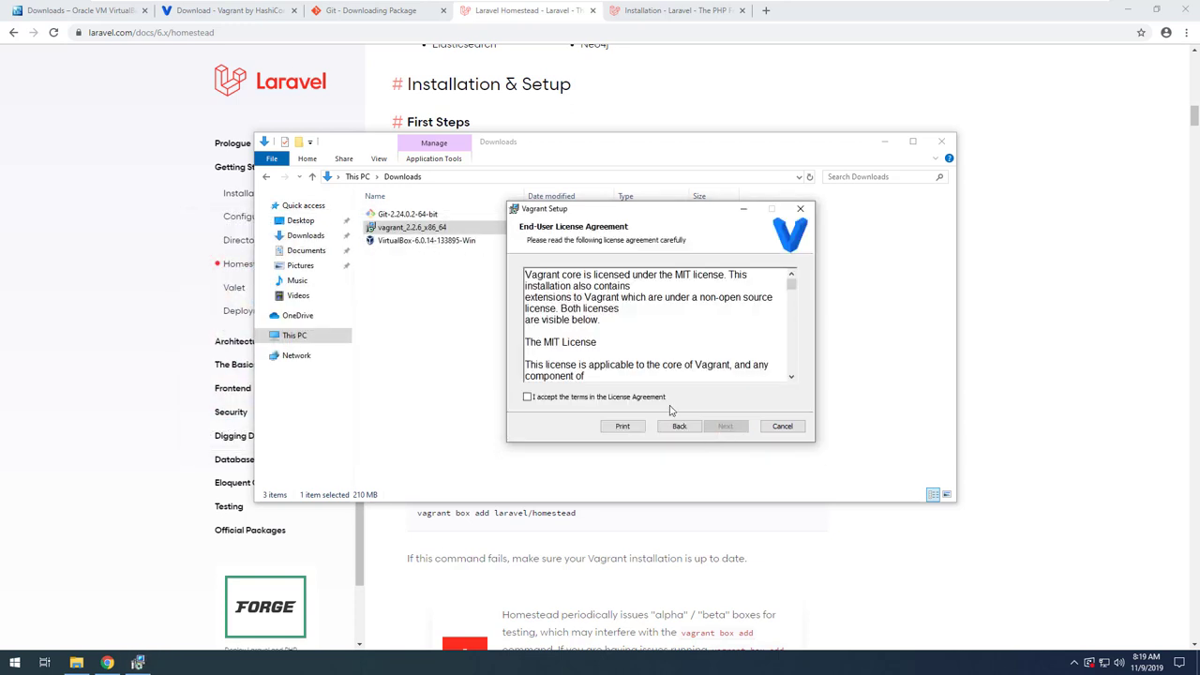
{"action": "left_click", "coordinate": [610, 397]}
{"action": "left_click", "coordinate": [726, 427]}
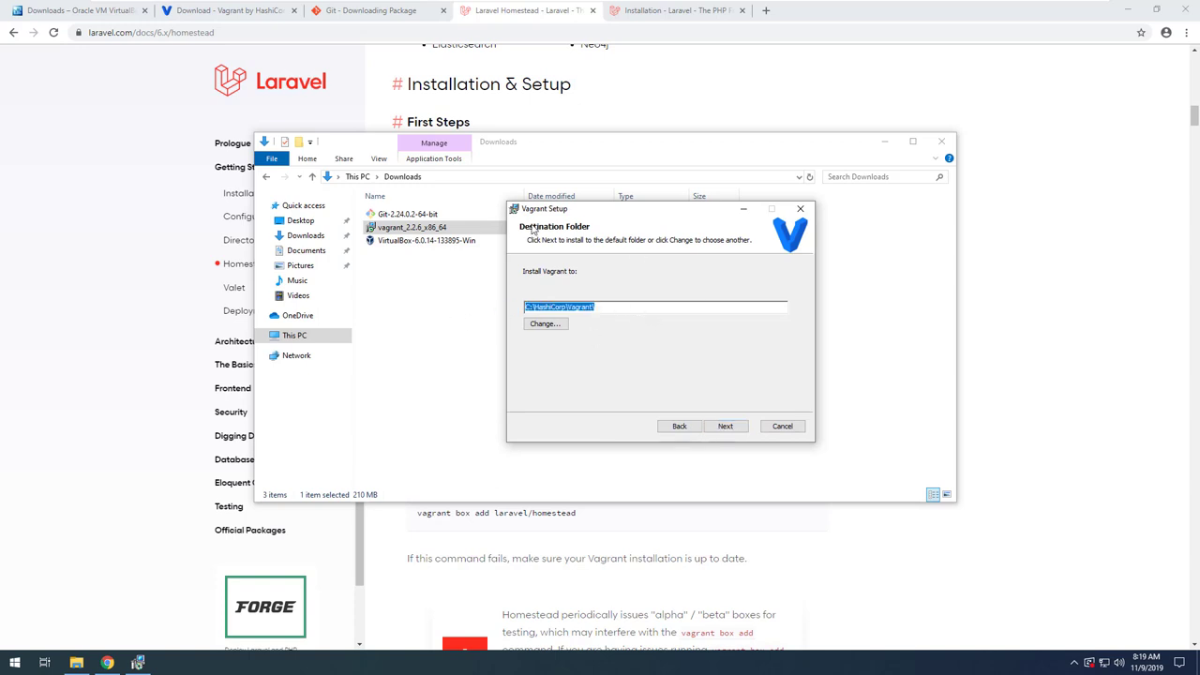
{"action": "left_click", "coordinate": [725, 427]}
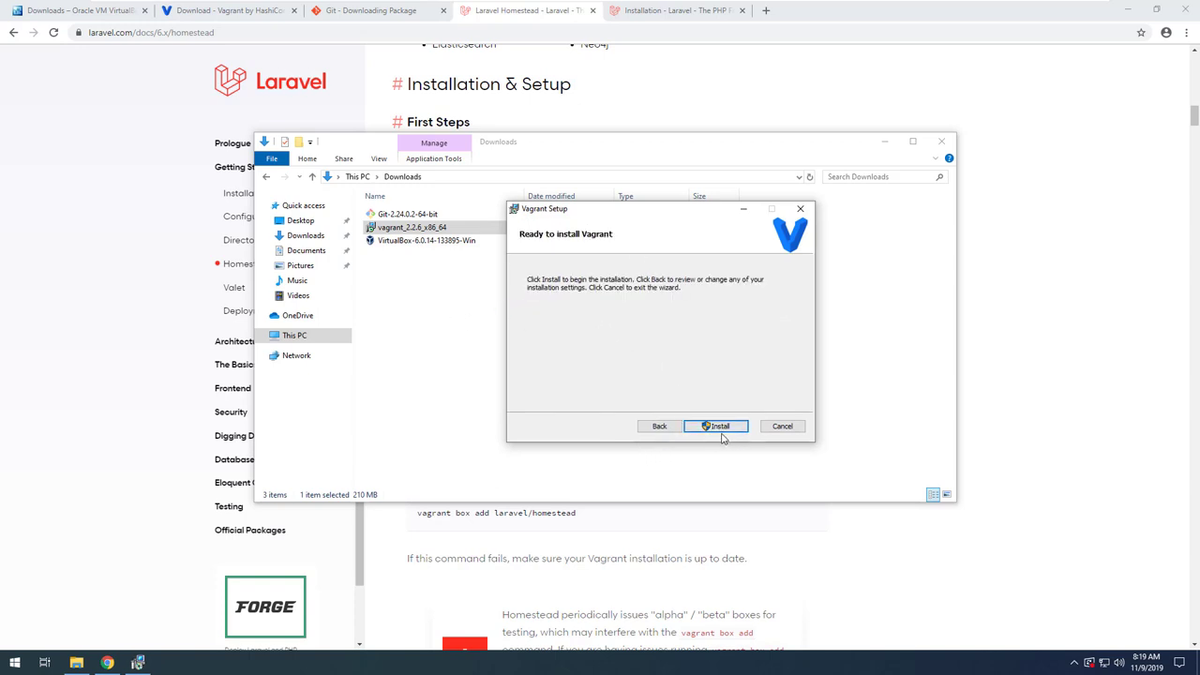
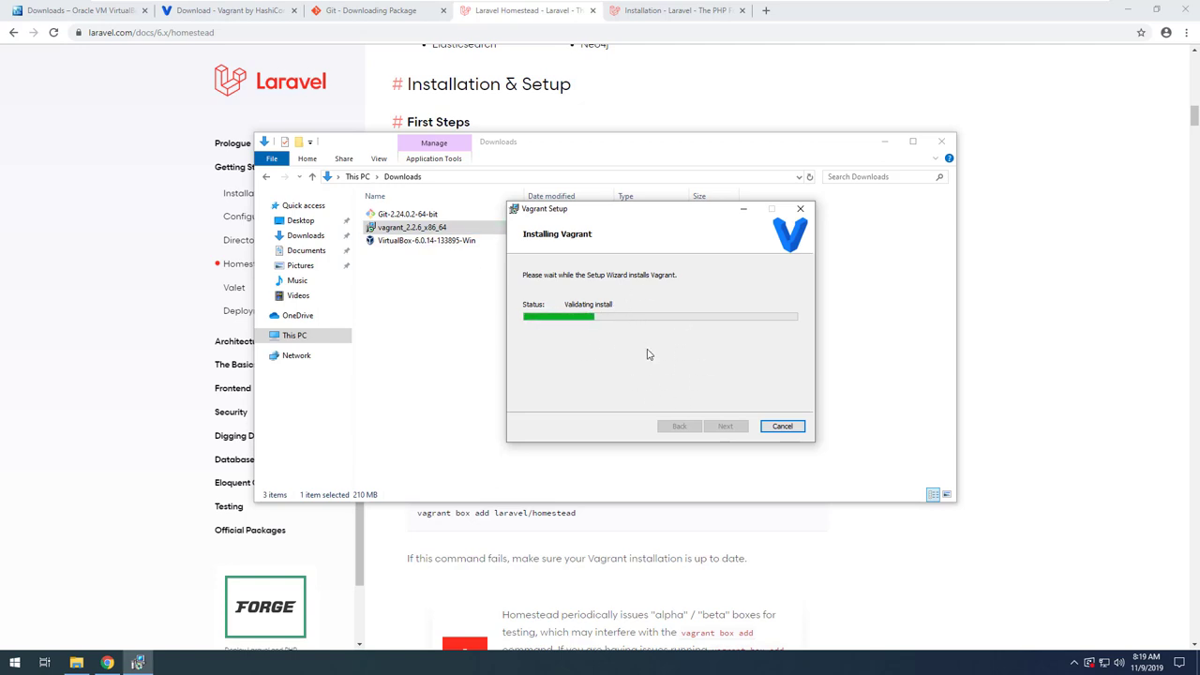
Launch the Git-2.24.0.2-64-bit installer with permission to change the device, place it beside the Vagrant setup, and finish the Vagrant wizard
{"action": "left_click", "coordinate": [408, 215]}
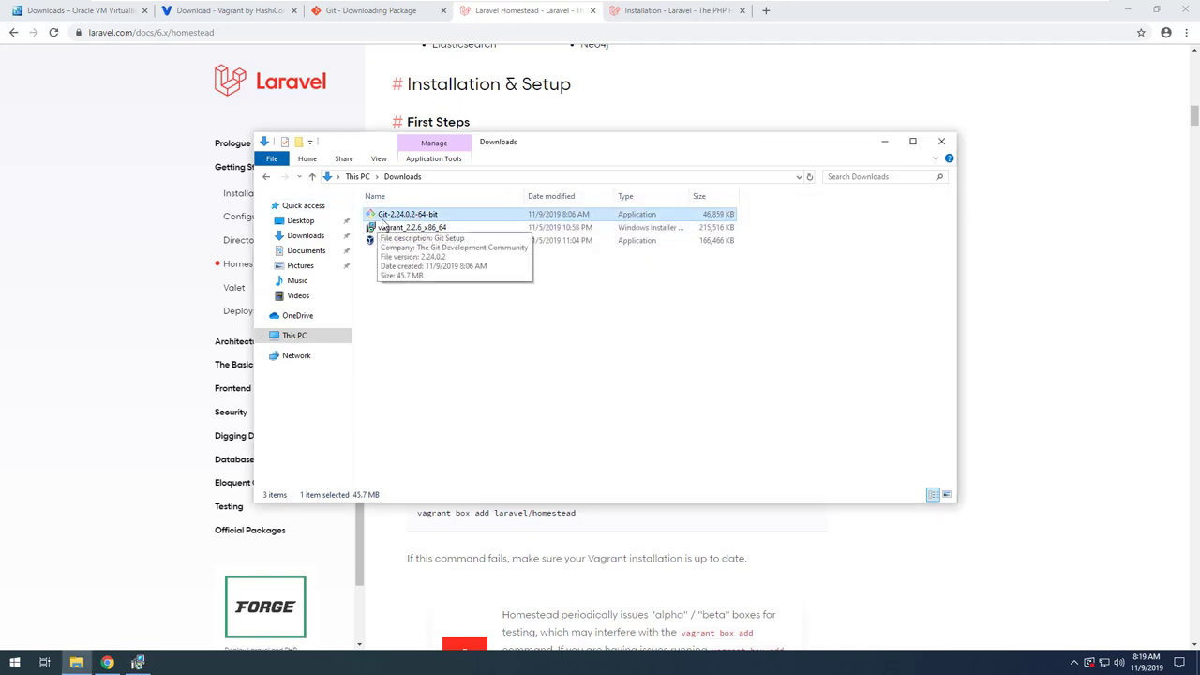
{"action": "double_click", "coordinate": [381, 216]}
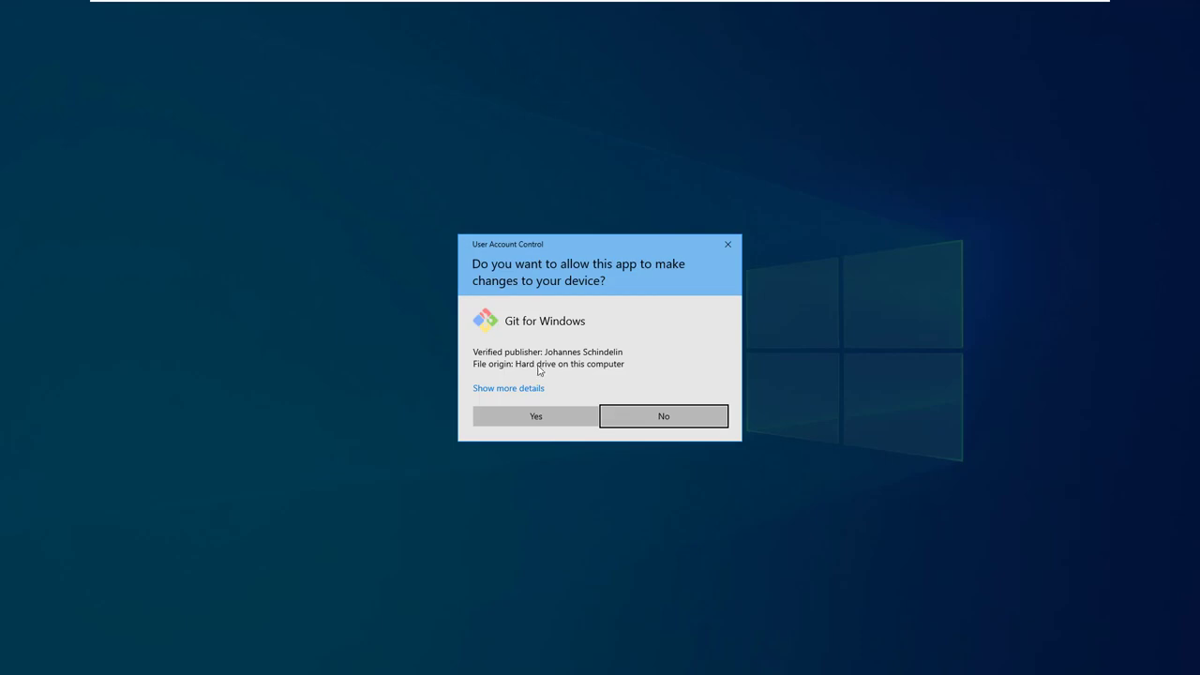
{"action": "left_click", "coordinate": [510, 412]}
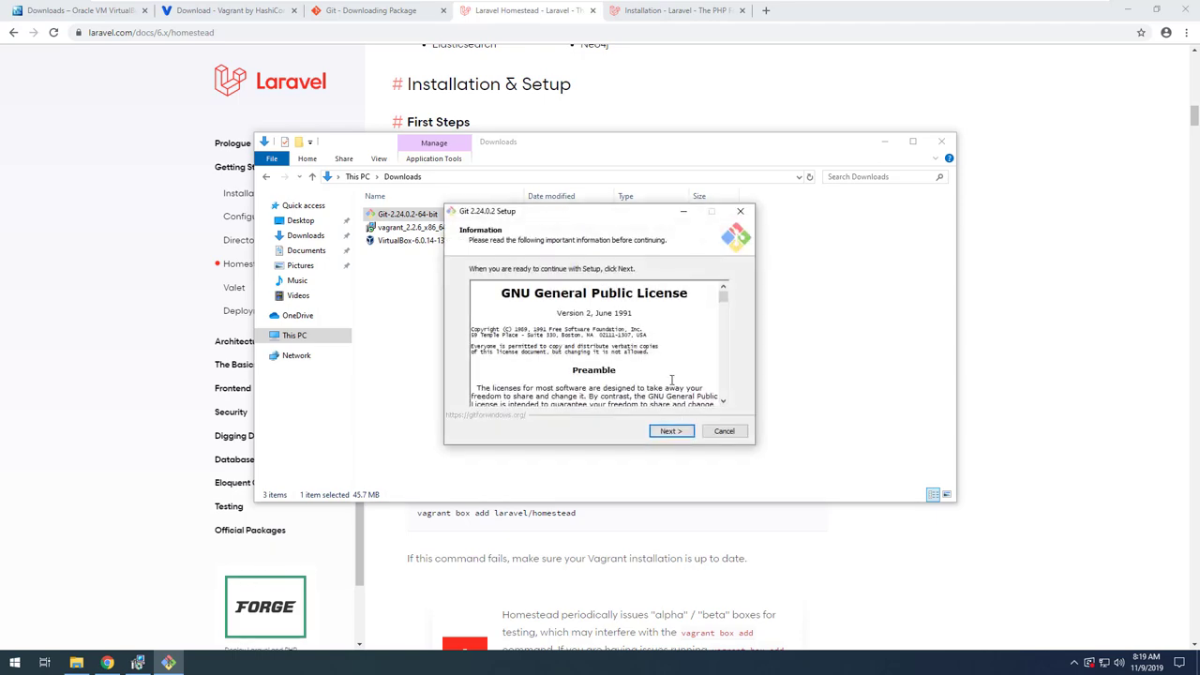
{"action": "left_click", "coordinate": [885, 141]}
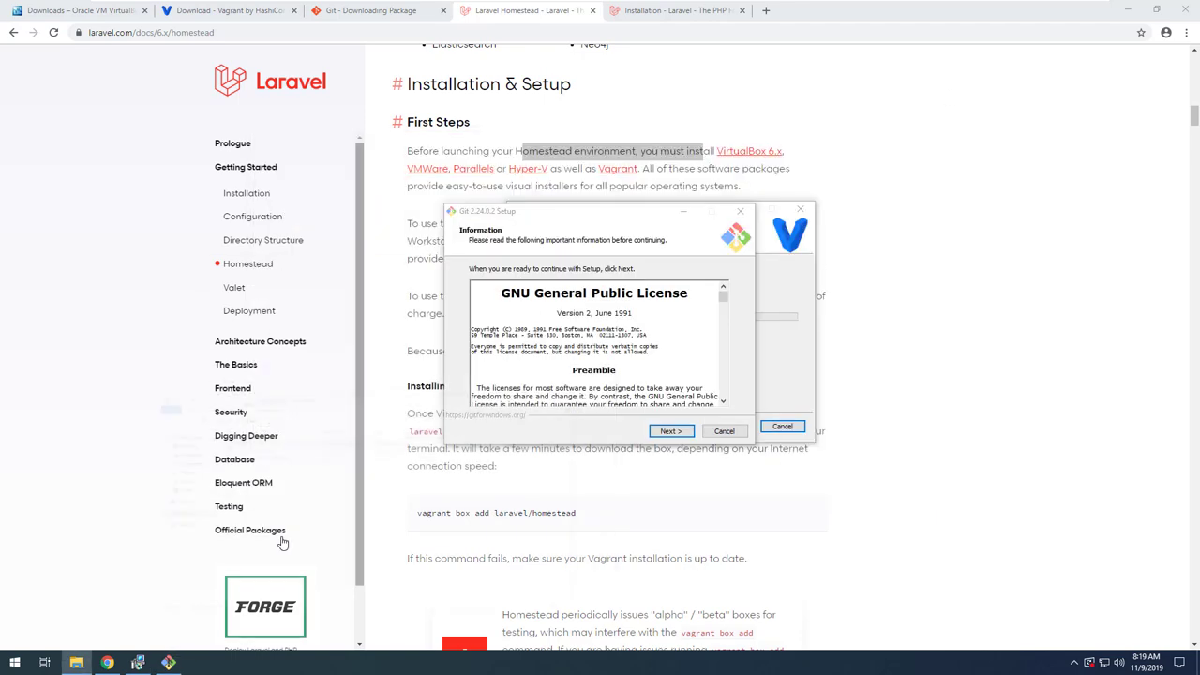
{"action": "left_click_drag", "start_coordinate": [652, 218], "coordinate": [363, 206]}
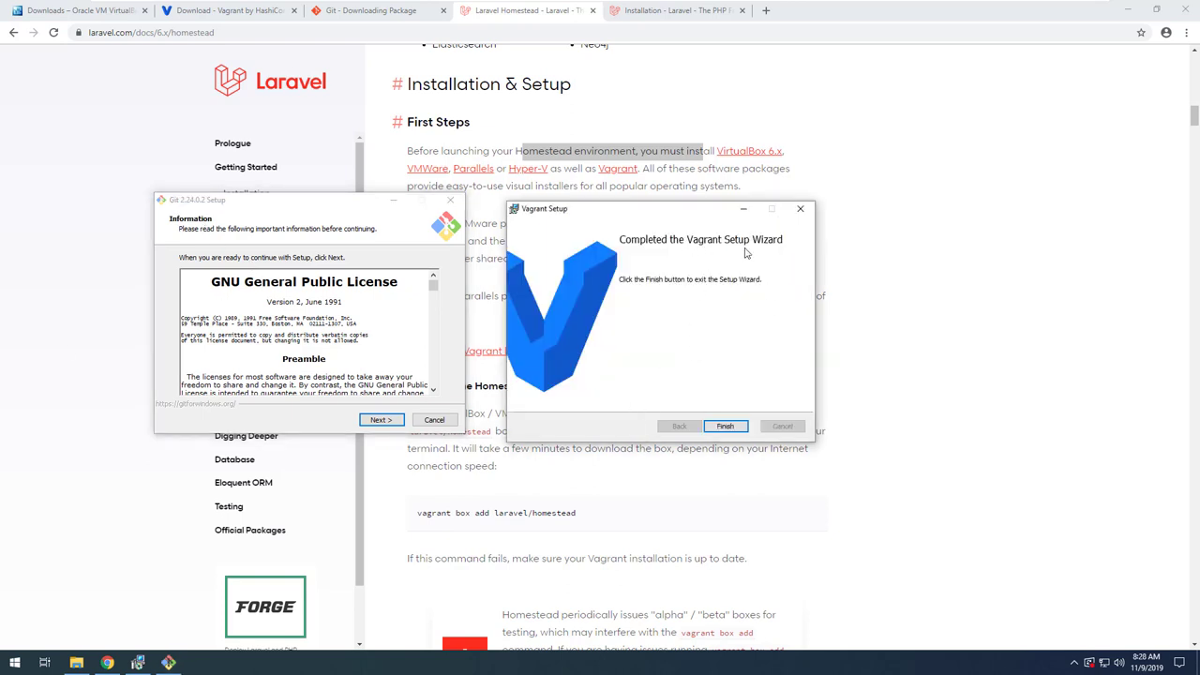
{"action": "left_click", "coordinate": [724, 426]}
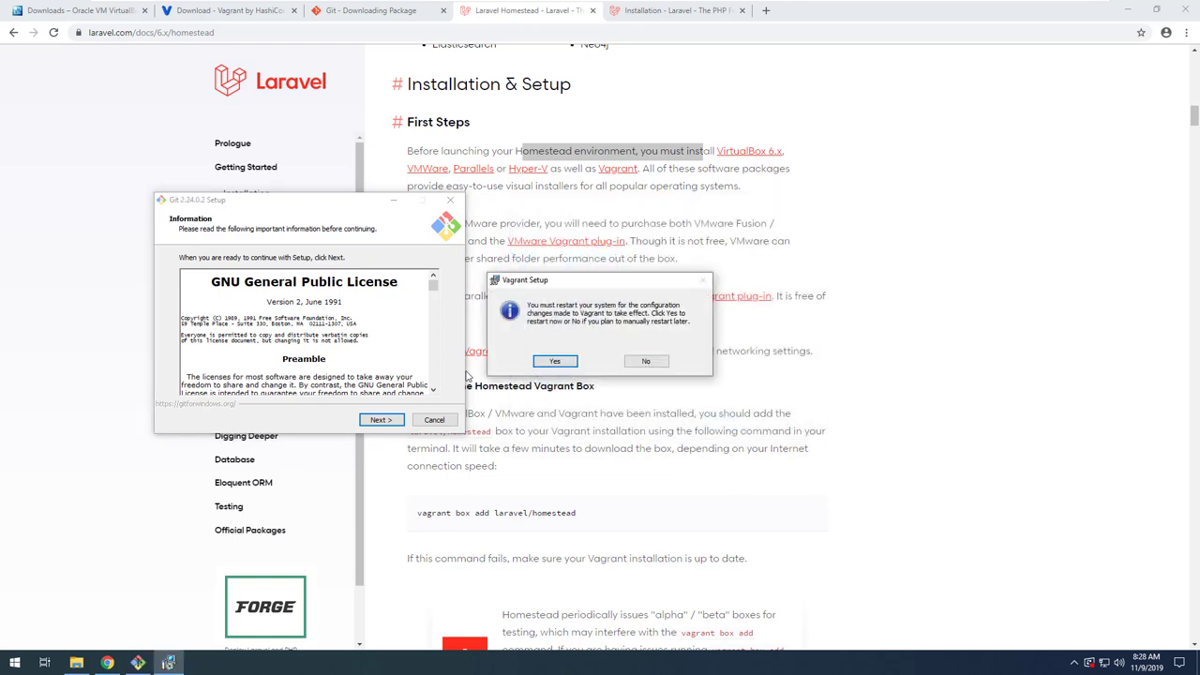
Continue the Git setup with destination C:\Program Files\Git, adding the On the Desktop icon to the default components
{"action": "left_click", "coordinate": [316, 356]}
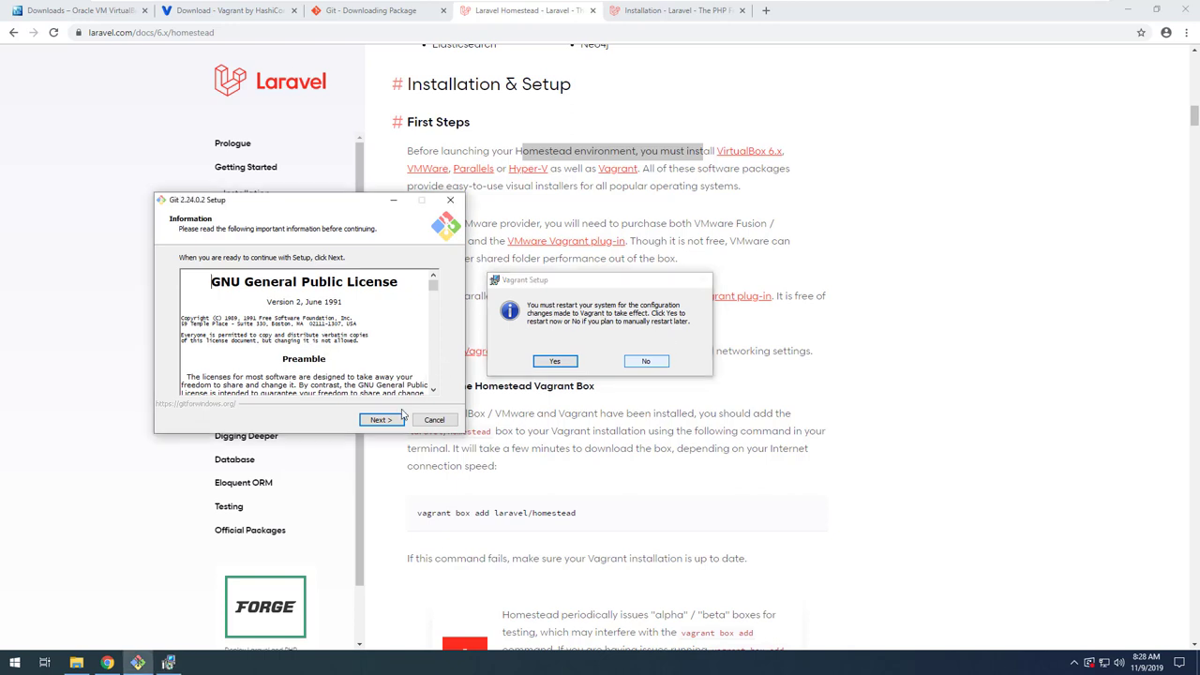
{"action": "left_click", "coordinate": [379, 421]}
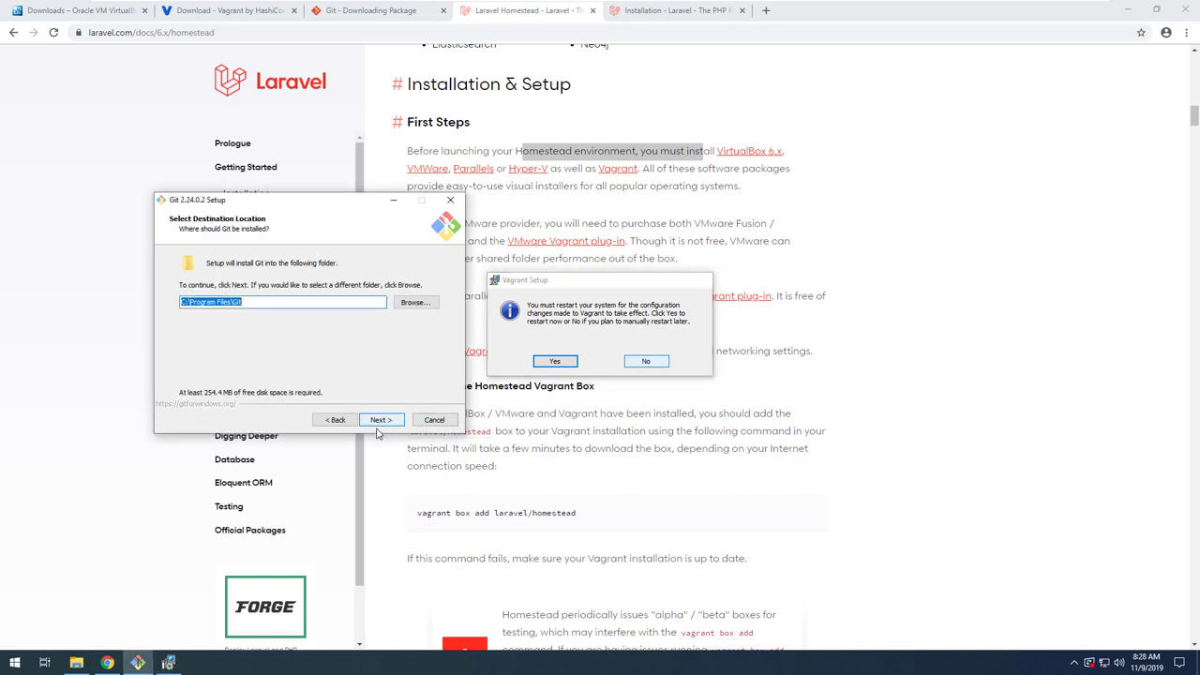
{"action": "left_click", "coordinate": [385, 421]}
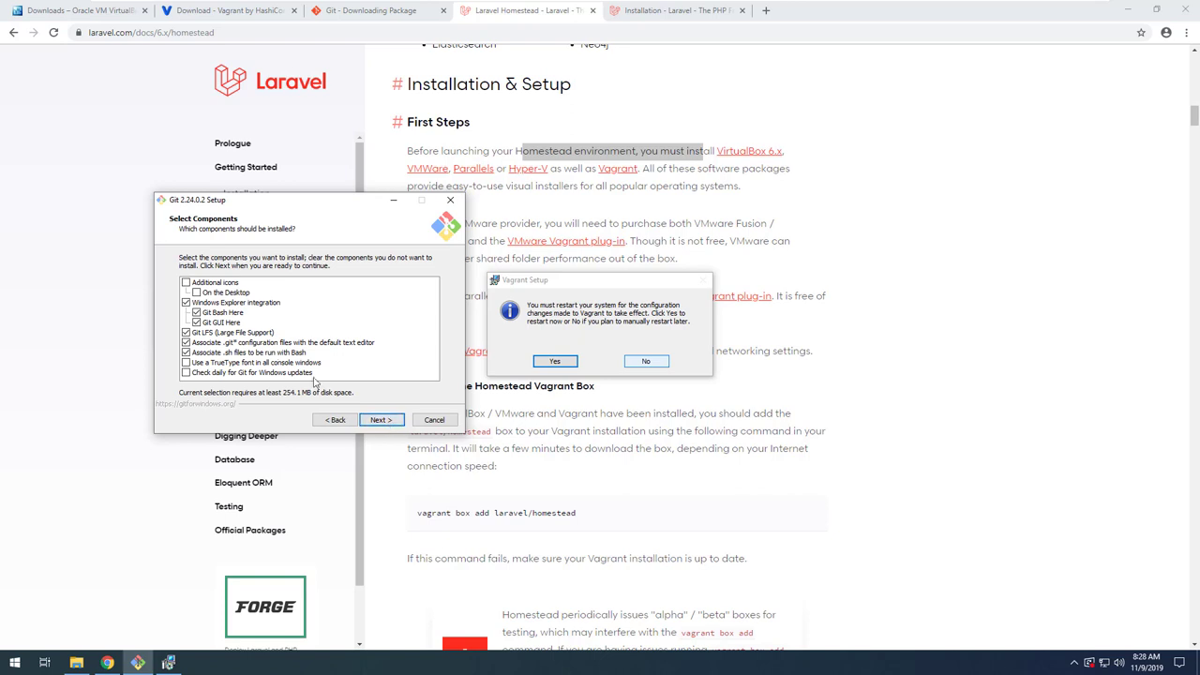
{"action": "left_click", "coordinate": [243, 294]}
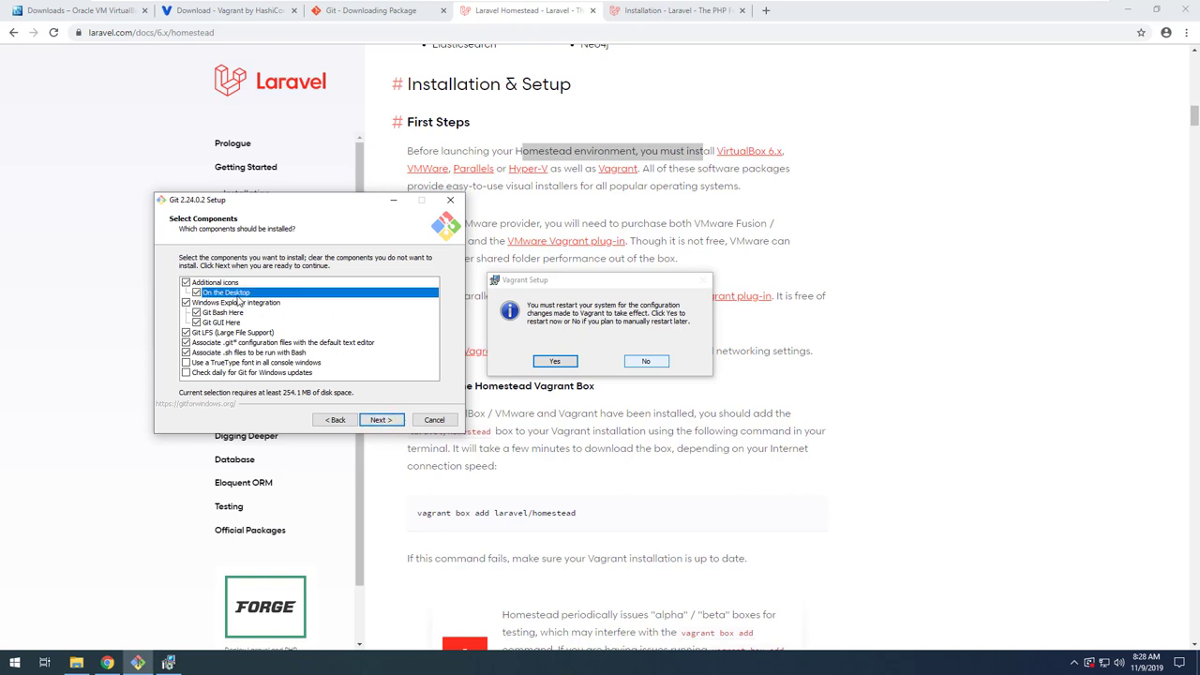
{"action": "left_click", "coordinate": [380, 420]}
{"action": "left_click", "coordinate": [390, 421]}
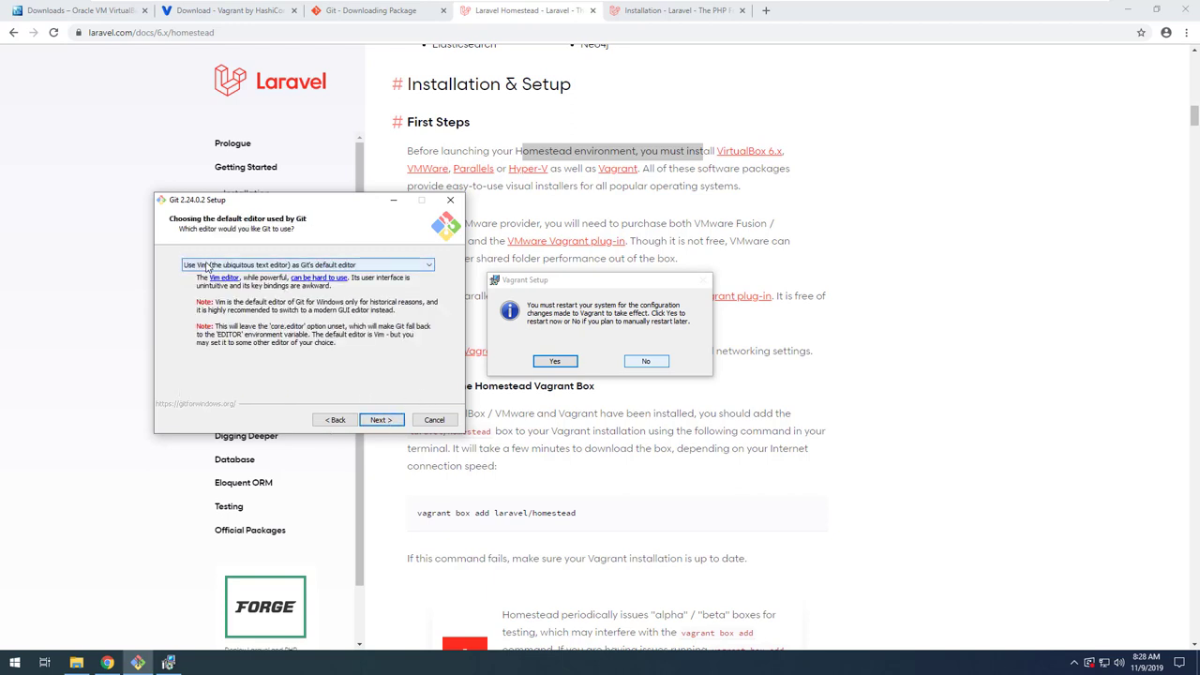
Keep Git's defaults: Vim, command-line and 3rd-party PATH access, OpenSSL, Windows-style checkout with Unix-style commits, MinTTY, file system caching and Git Credential Manager
{"action": "left_click", "coordinate": [380, 419]}
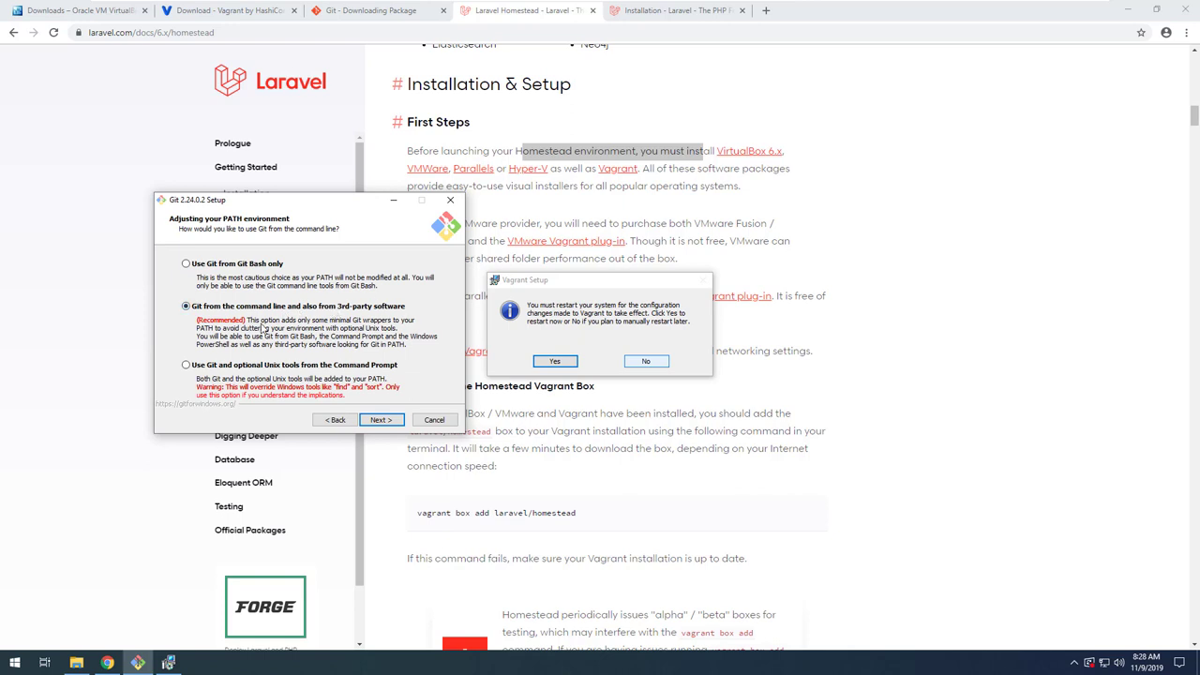
{"action": "left_click", "coordinate": [381, 421]}
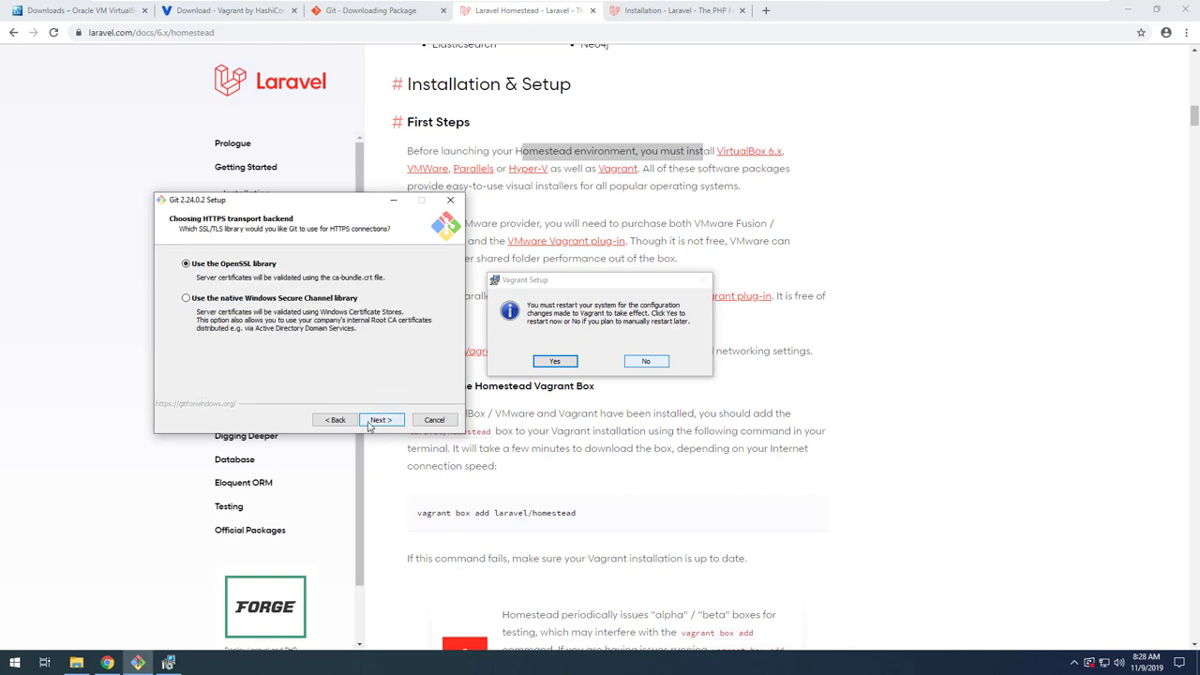
{"action": "left_click", "coordinate": [381, 419]}
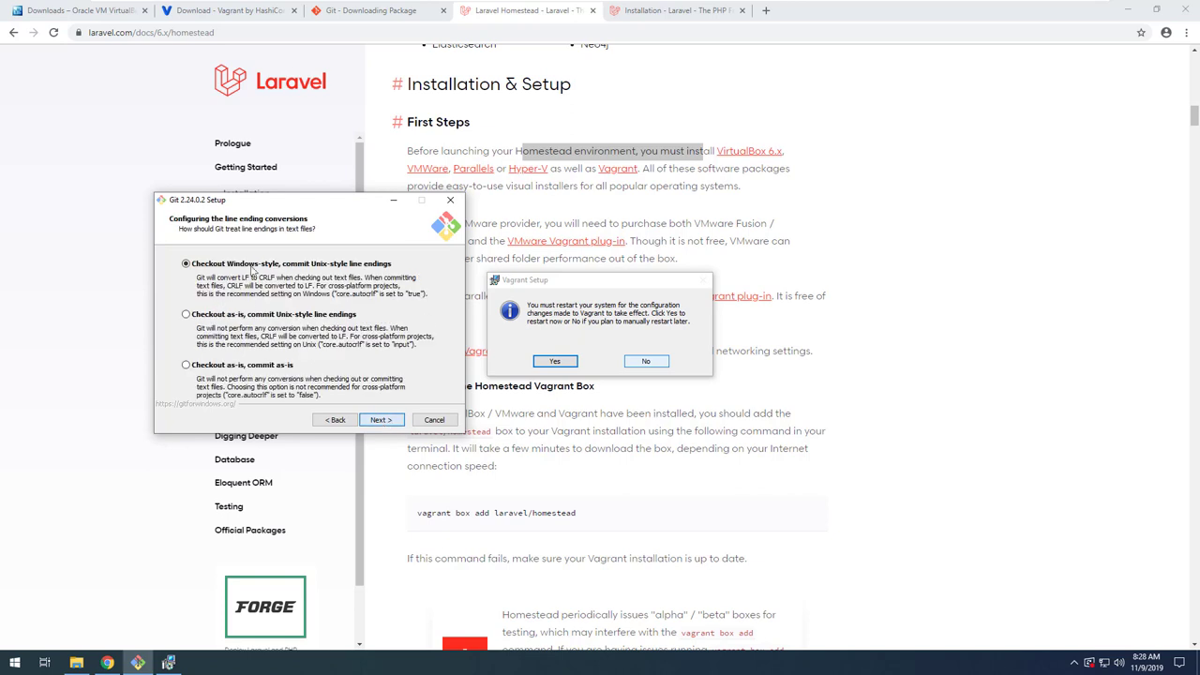
{"action": "left_click", "coordinate": [381, 420]}
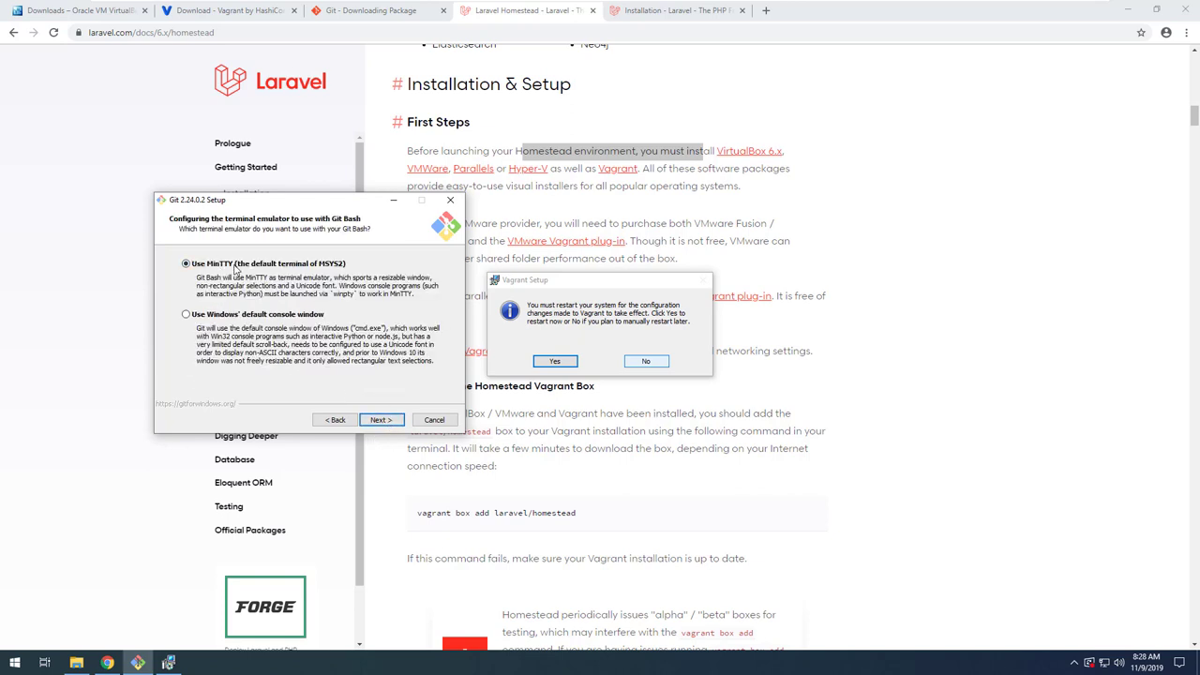
{"action": "left_click", "coordinate": [380, 421]}
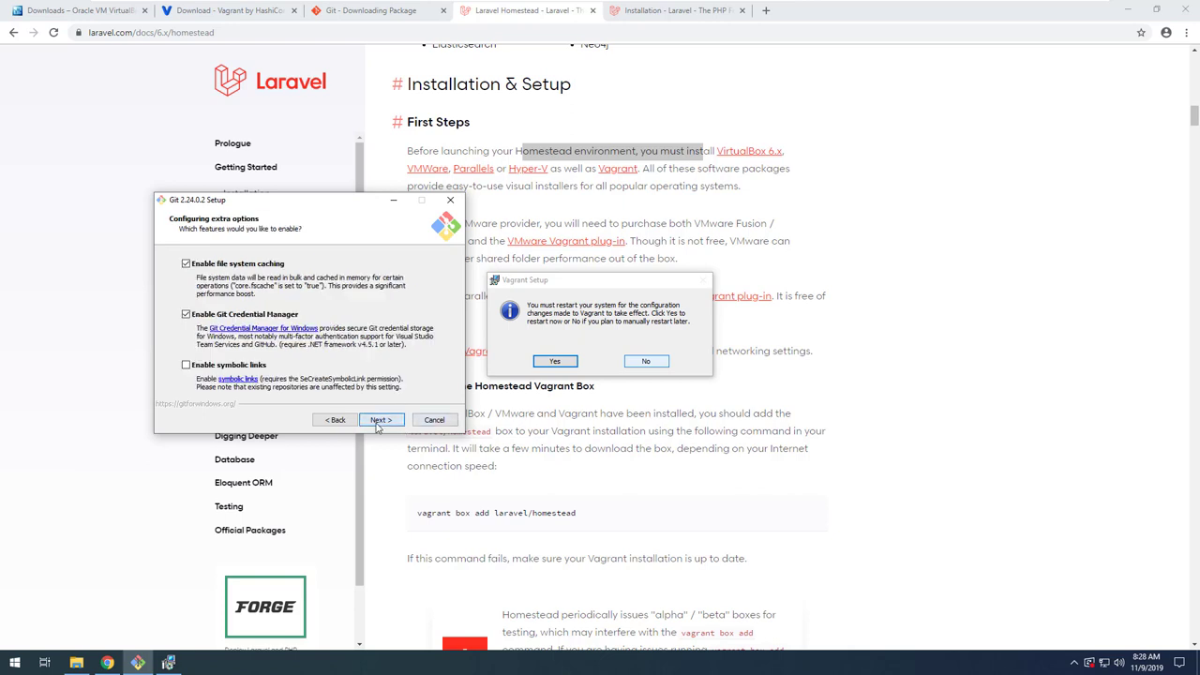
{"action": "left_click", "coordinate": [379, 420]}
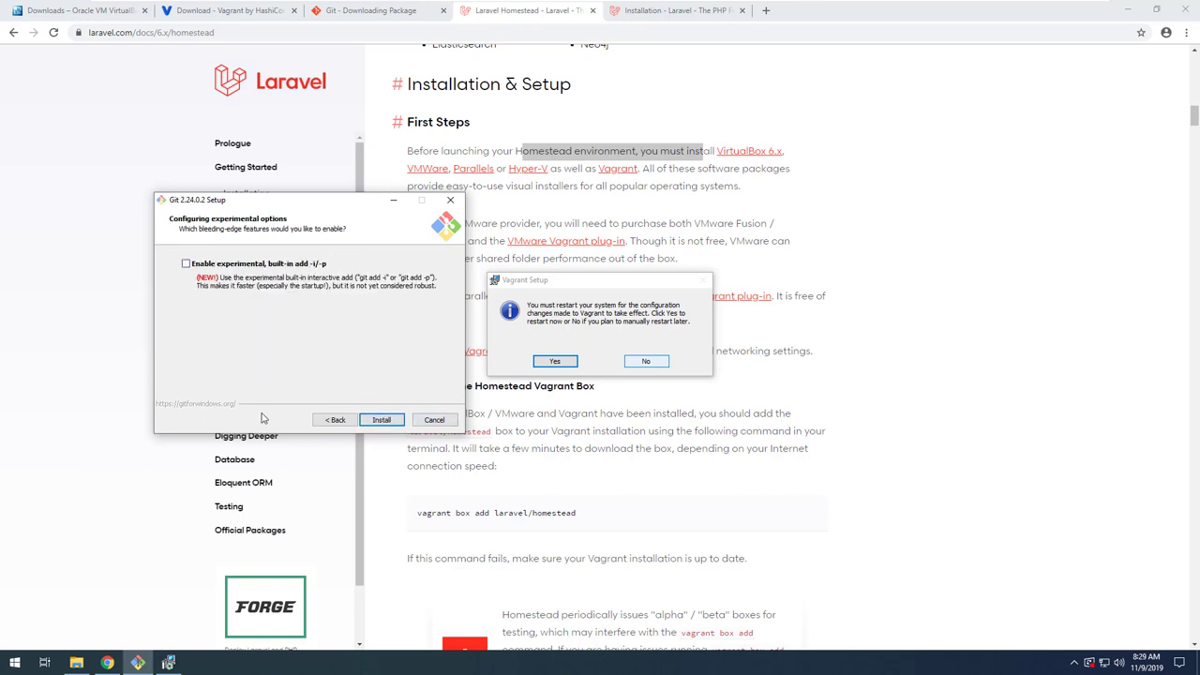
Install Git without the experimental built-in add -i/-p, and highlight the command vagrant box add laravel/homestead in the Homestead documentation
{"action": "left_click", "coordinate": [381, 420]}
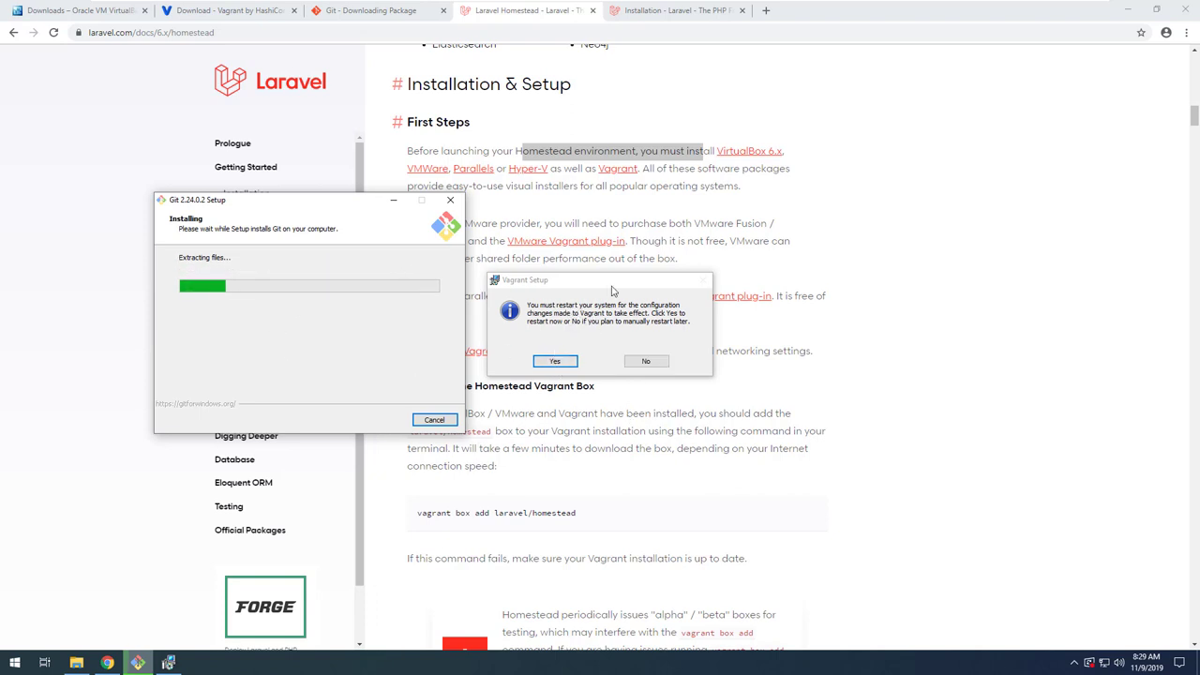
{"action": "left_click", "coordinate": [821, 417]}
{"action": "scroll", "coordinate": [712, 367], "scroll_direction": "down", "scroll_amount": 1}
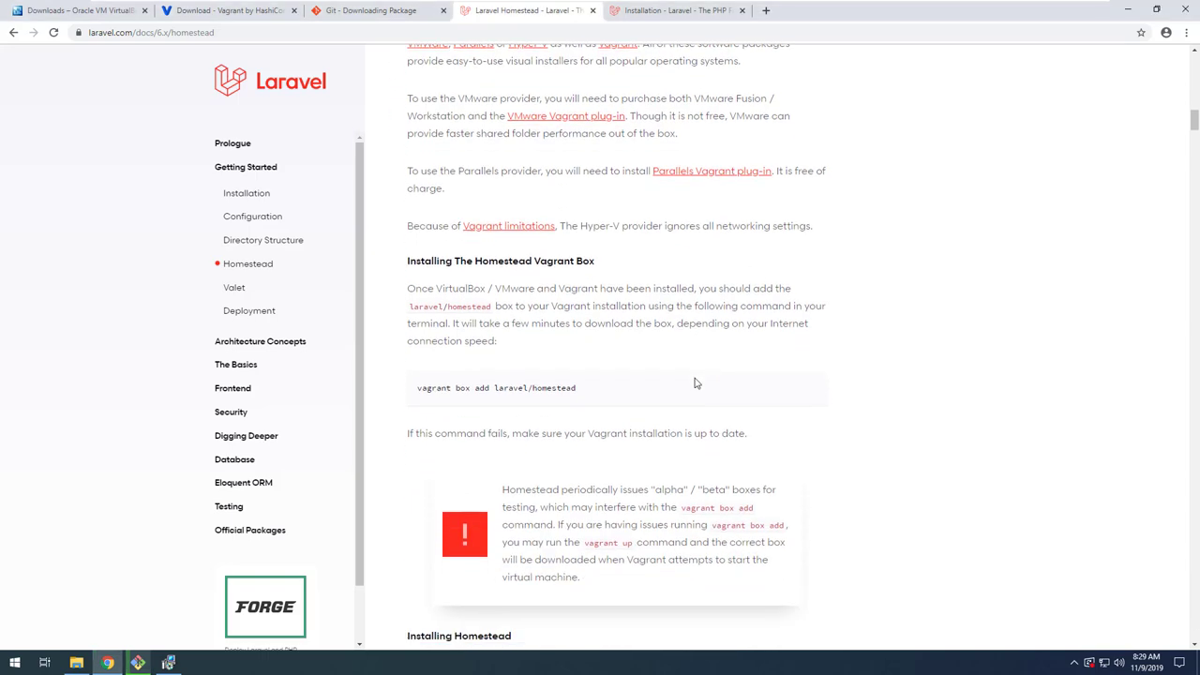
{"action": "scroll", "coordinate": [473, 306], "scroll_direction": "up", "scroll_amount": 1}
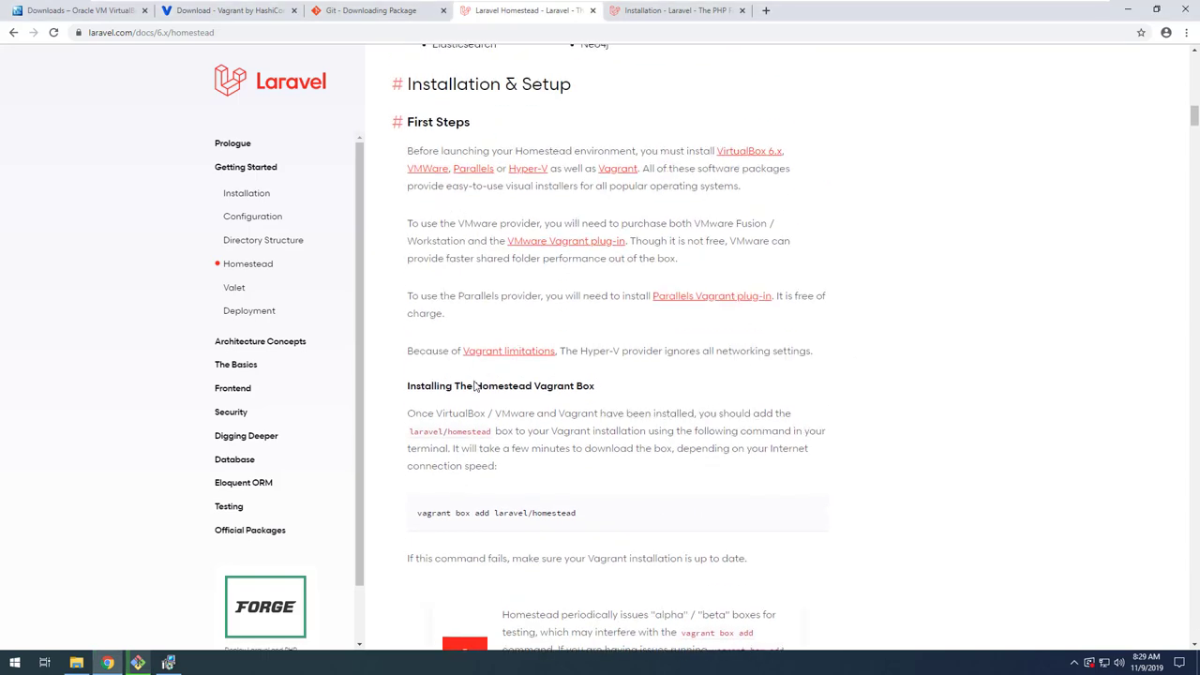
{"action": "scroll", "coordinate": [474, 394], "scroll_direction": "down", "scroll_amount": 1}
{"action": "left_click_drag", "start_coordinate": [631, 398], "coordinate": [397, 399]}
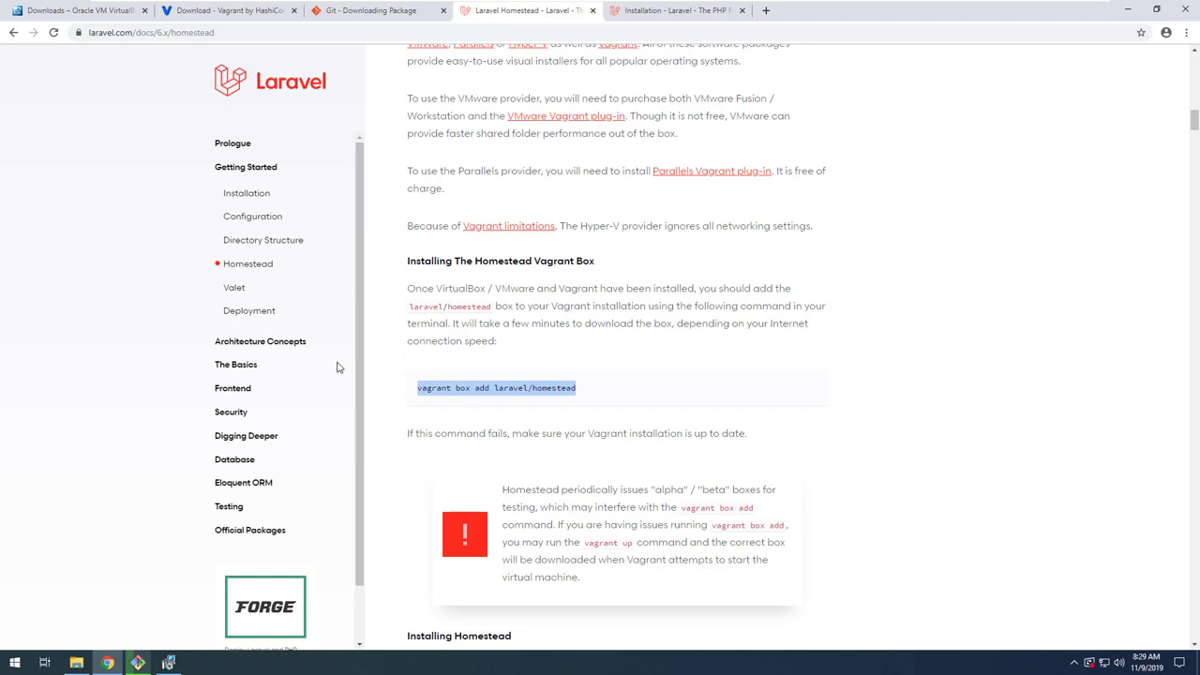
Return to the Git setup wizard and finish it with View Release Notes turned off
{"action": "left_click", "coordinate": [137, 663]}
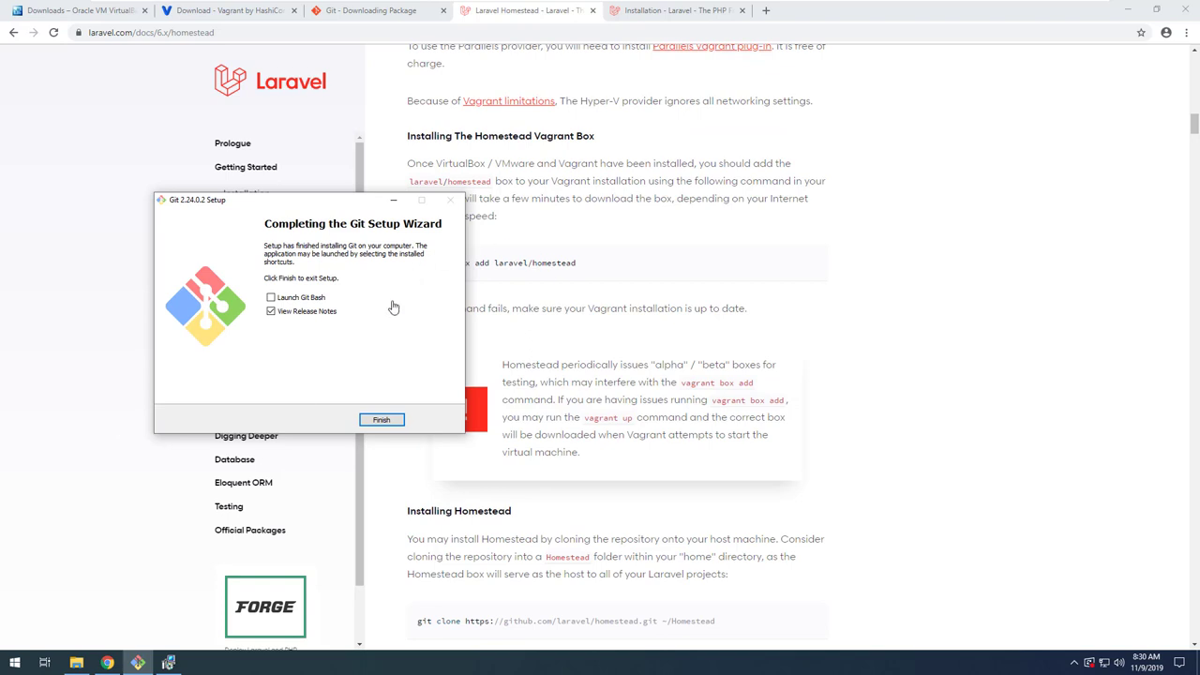
{"action": "left_click", "coordinate": [298, 313]}
{"action": "left_click", "coordinate": [382, 420]}
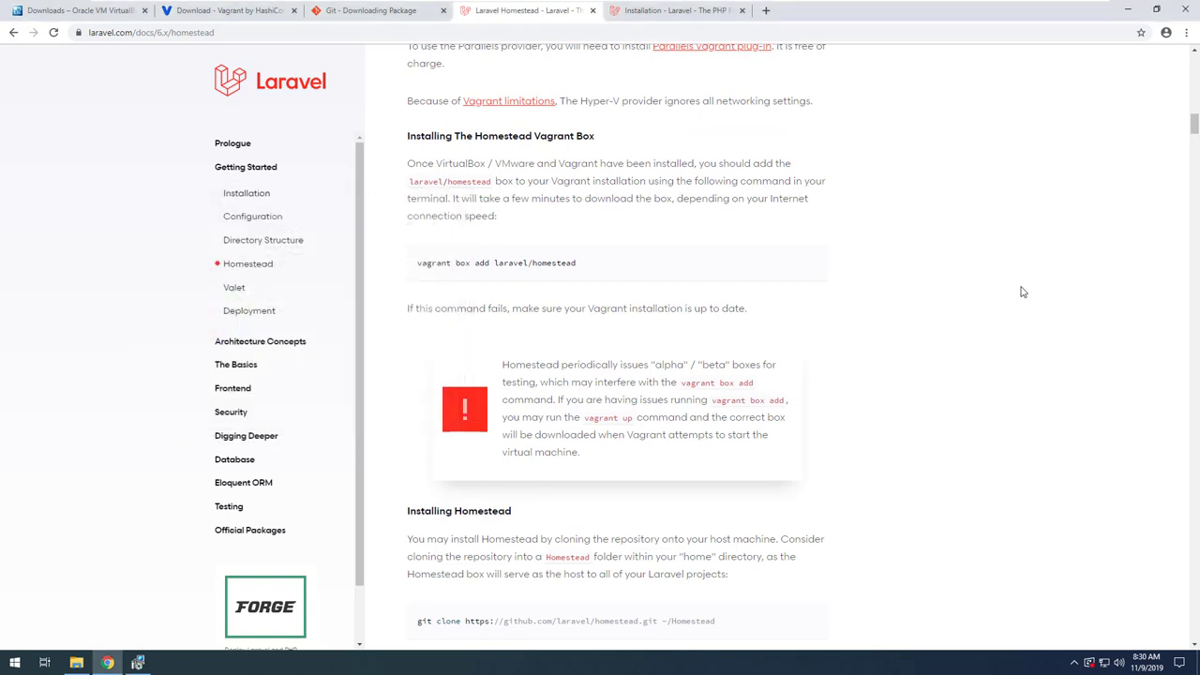
Close the browser and accept the Vagrant setup's request to restart the system now
{"action": "left_click", "coordinate": [1185, 11]}
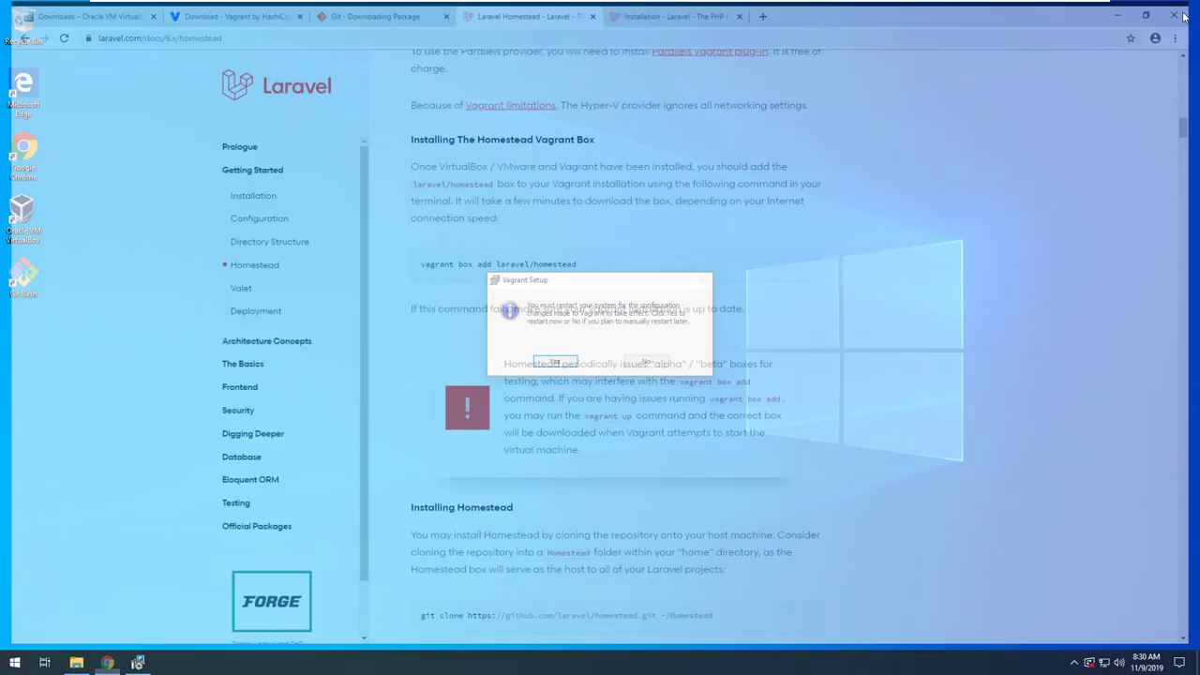
{"action": "left_click_drag", "start_coordinate": [620, 281], "coordinate": [556, 167]}
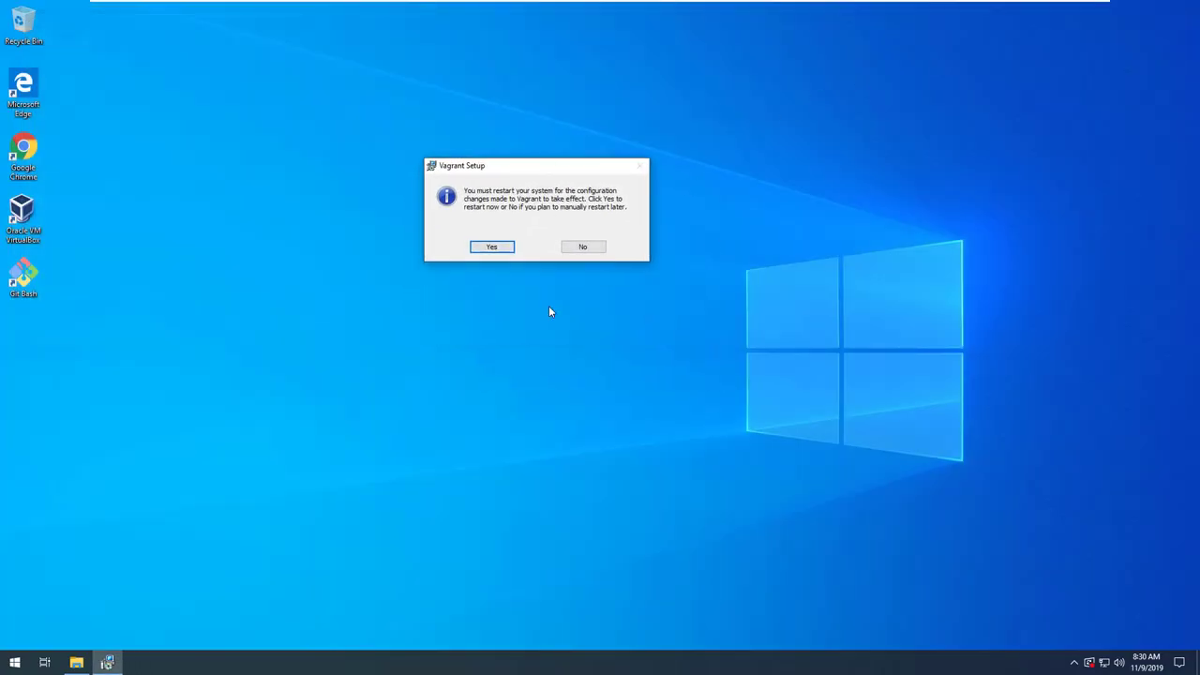
{"action": "left_click", "coordinate": [503, 249]}
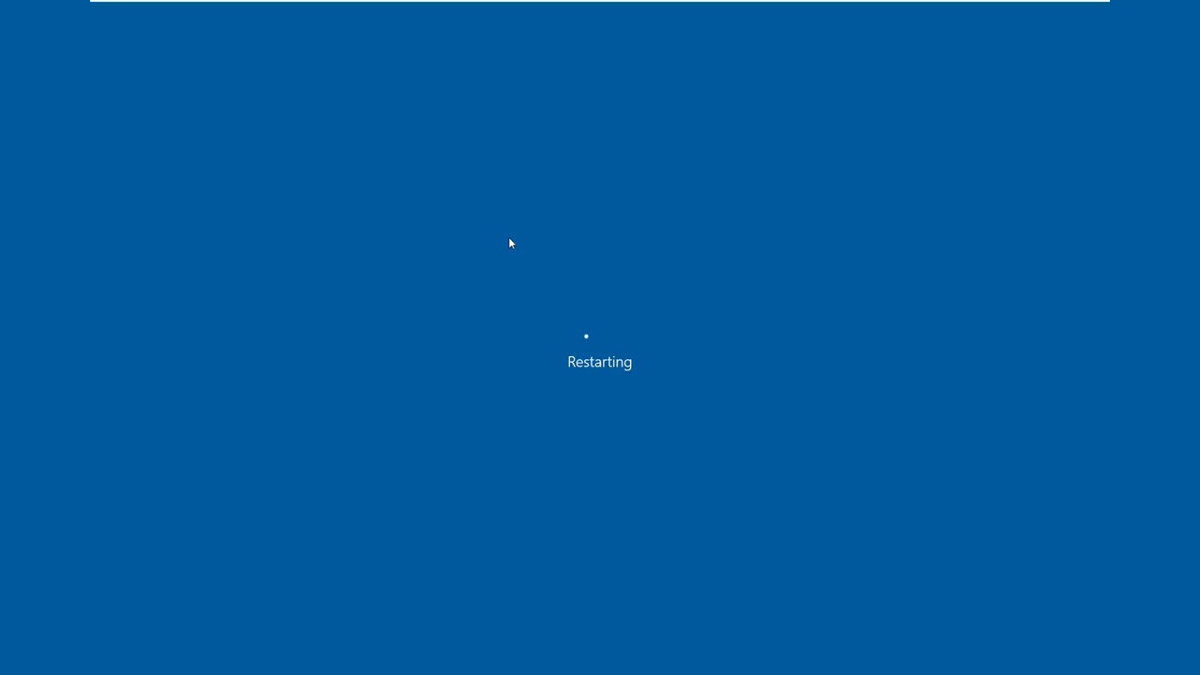